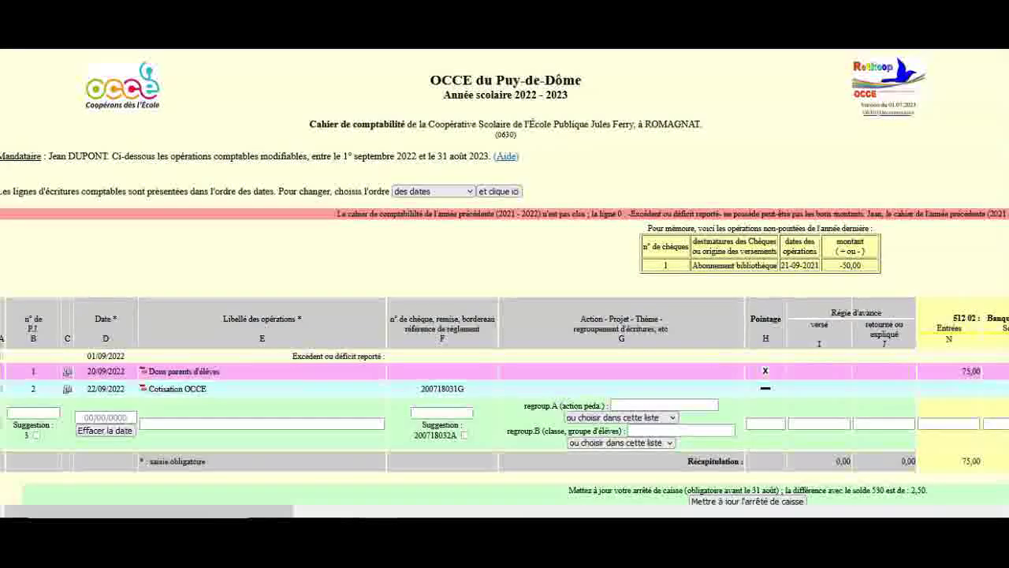
Zoom the accounting ledger page out to 30% for an overview of all its columns
{"action": "scroll", "coordinate": [505, 283], "scroll_direction": "down", "scroll_amount": 3}
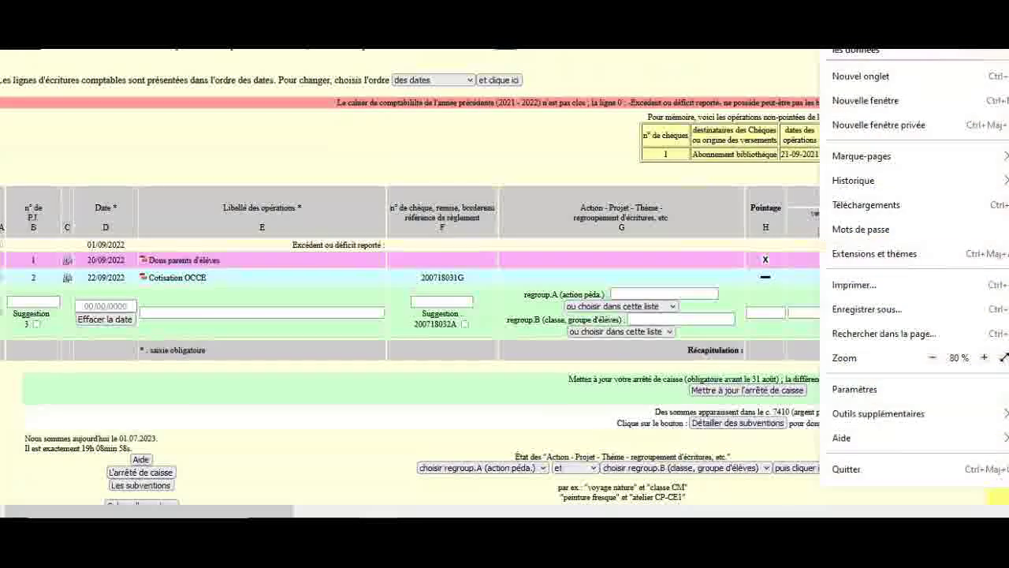
{"action": "left_click", "coordinate": [934, 359]}
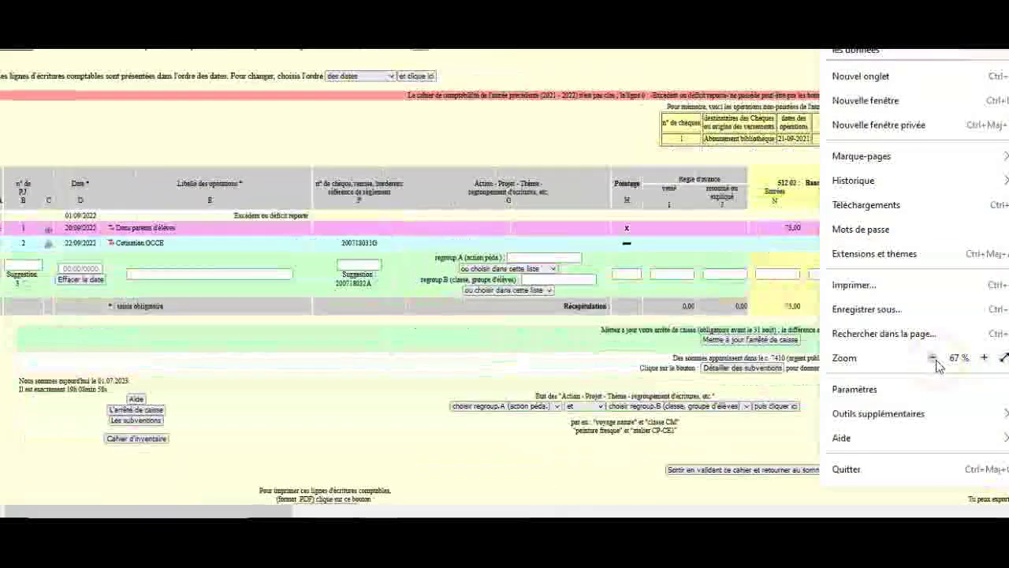
{"action": "left_click", "coordinate": [934, 359]}
{"action": "left_click", "coordinate": [934, 359]}
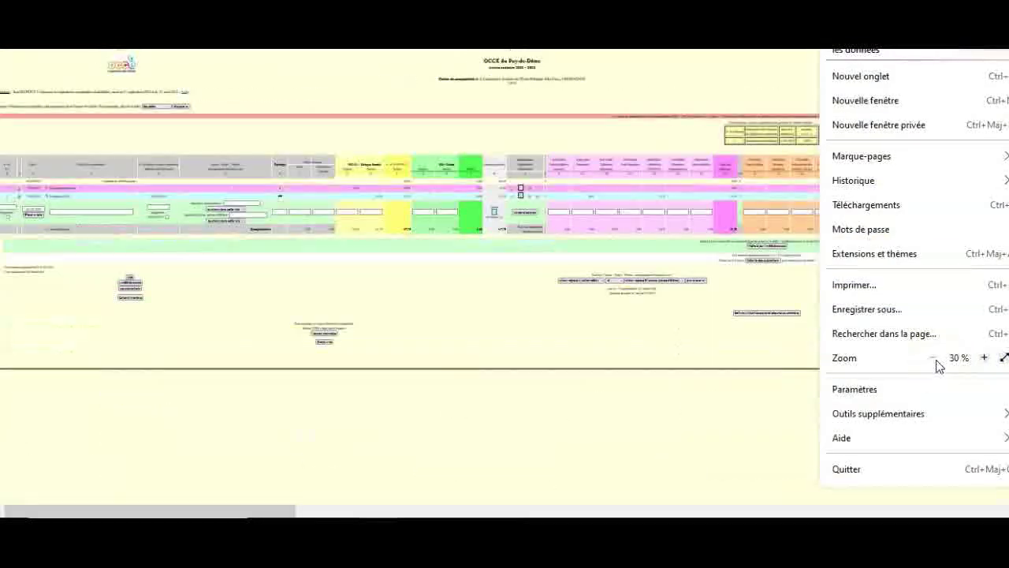
{"action": "left_click", "coordinate": [710, 349]}
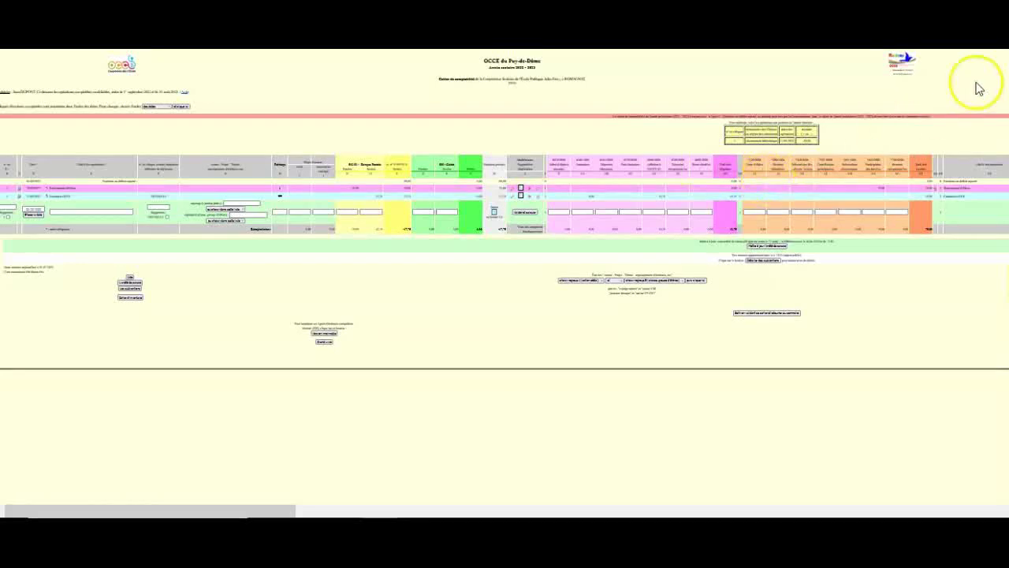
Zoom the accounting ledger page back in to 80% for reading the entries
{"action": "left_click", "coordinate": [995, 40]}
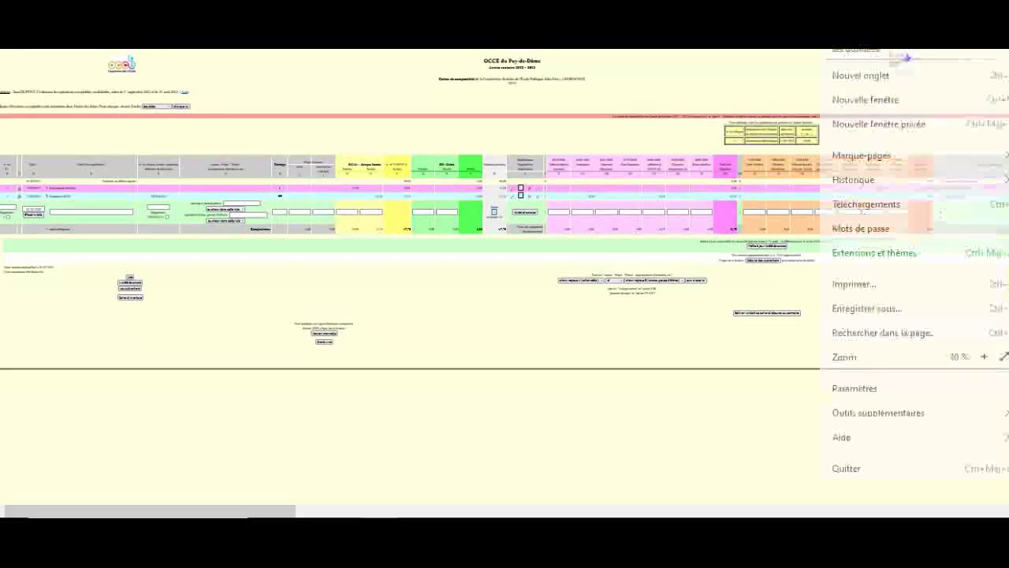
{"action": "left_click", "coordinate": [983, 357]}
{"action": "left_click", "coordinate": [984, 357]}
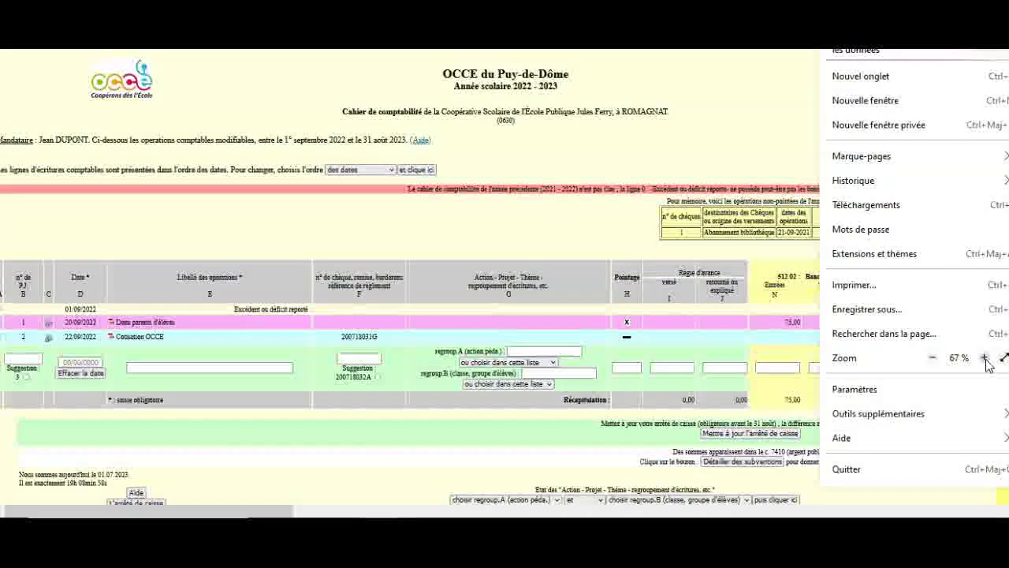
{"action": "left_click", "coordinate": [277, 517]}
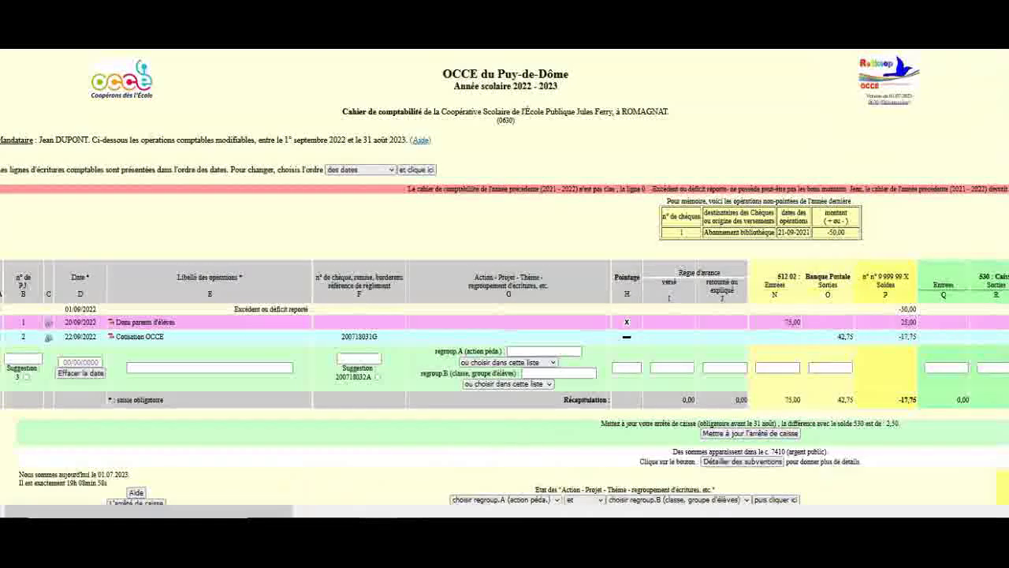
{"action": "left_click", "coordinate": [998, 51]}
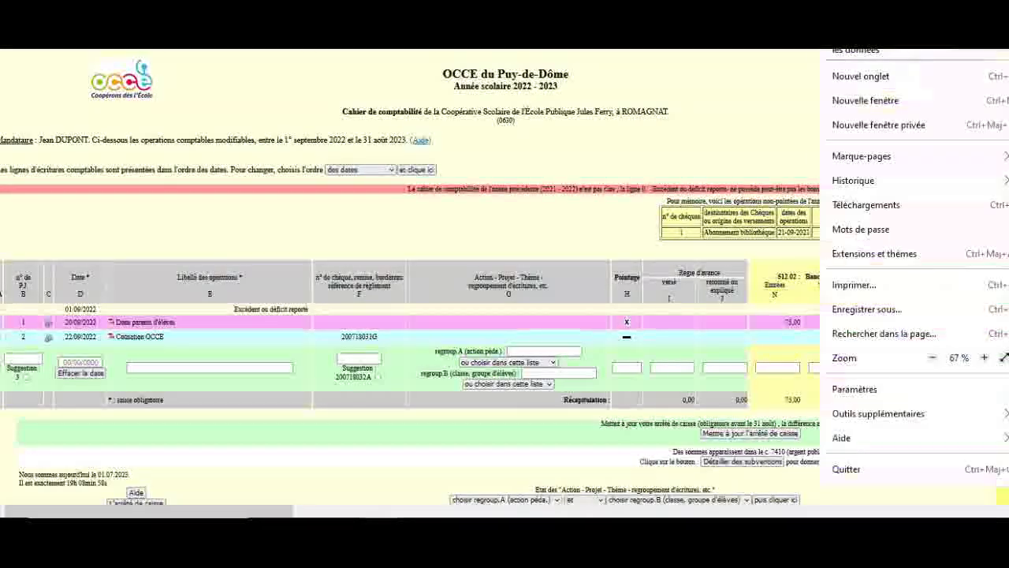
{"action": "left_click", "coordinate": [984, 357]}
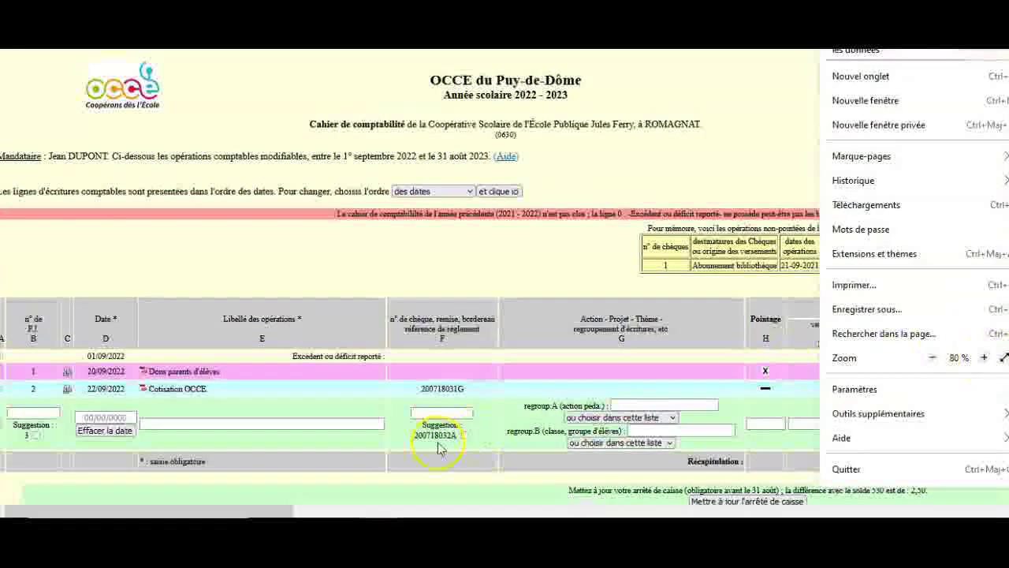
Examine the existing ledger entries and the columns from date and description through bank, cash and general situation to the expense accounts
{"action": "left_click", "coordinate": [446, 288]}
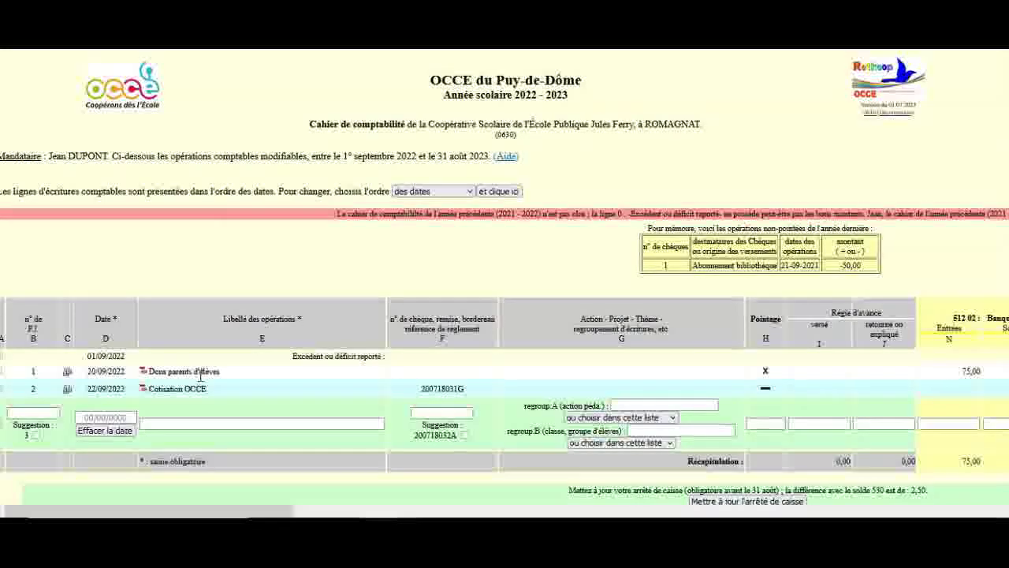
{"action": "left_click", "coordinate": [721, 386]}
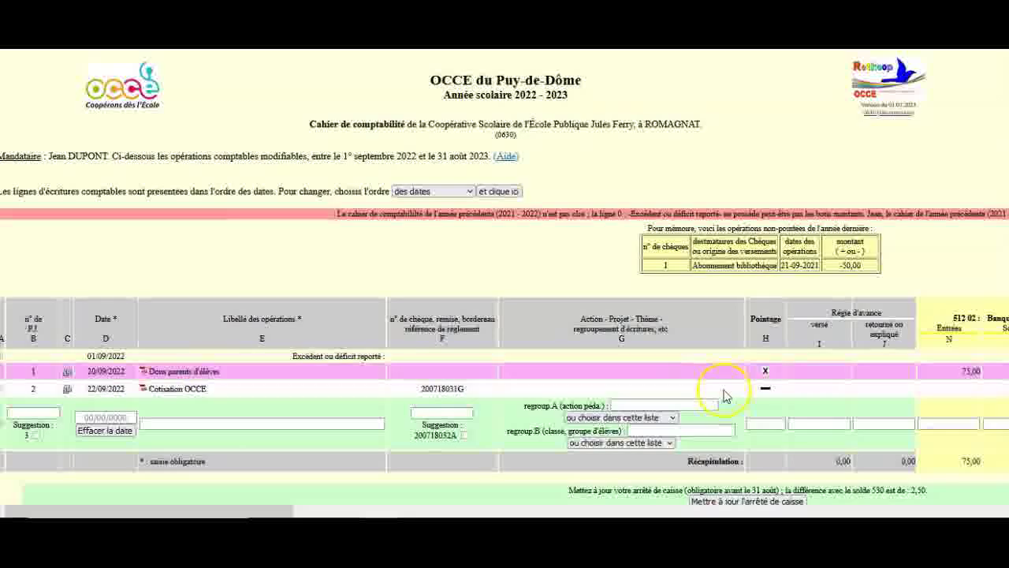
{"action": "left_click", "coordinate": [482, 293]}
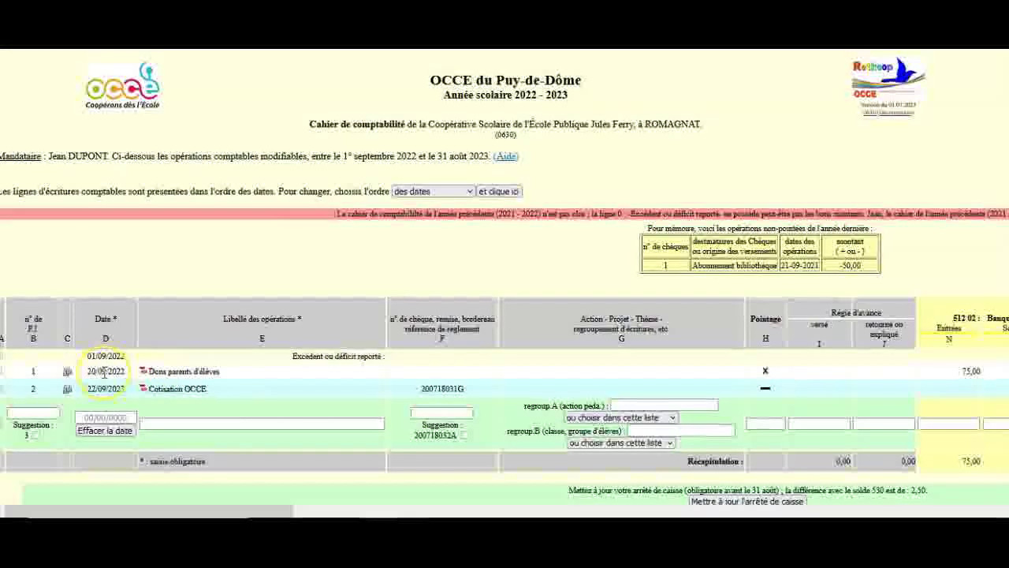
{"action": "left_click", "coordinate": [243, 379]}
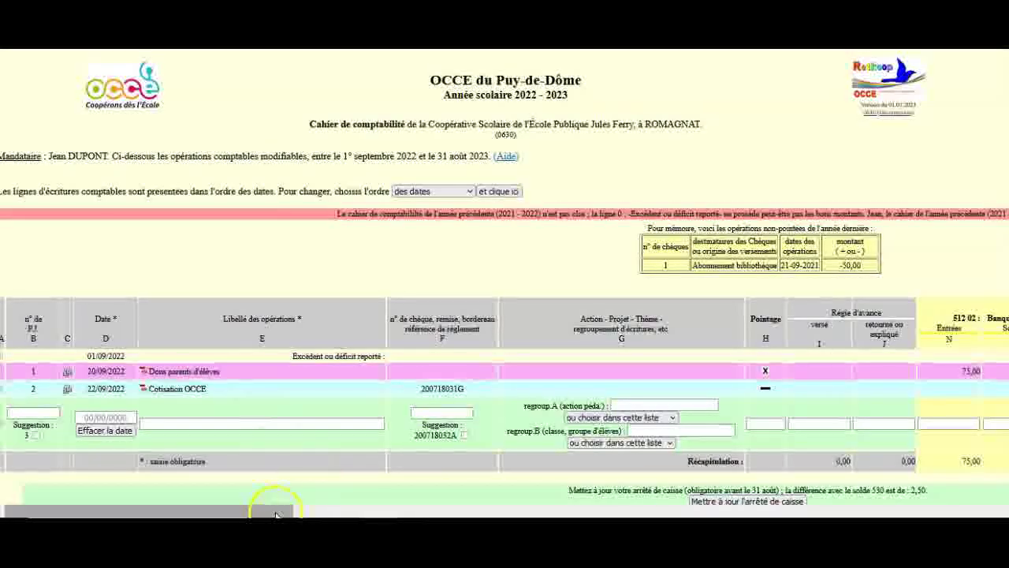
{"action": "left_click_drag", "start_coordinate": [276, 514], "coordinate": [340, 514]}
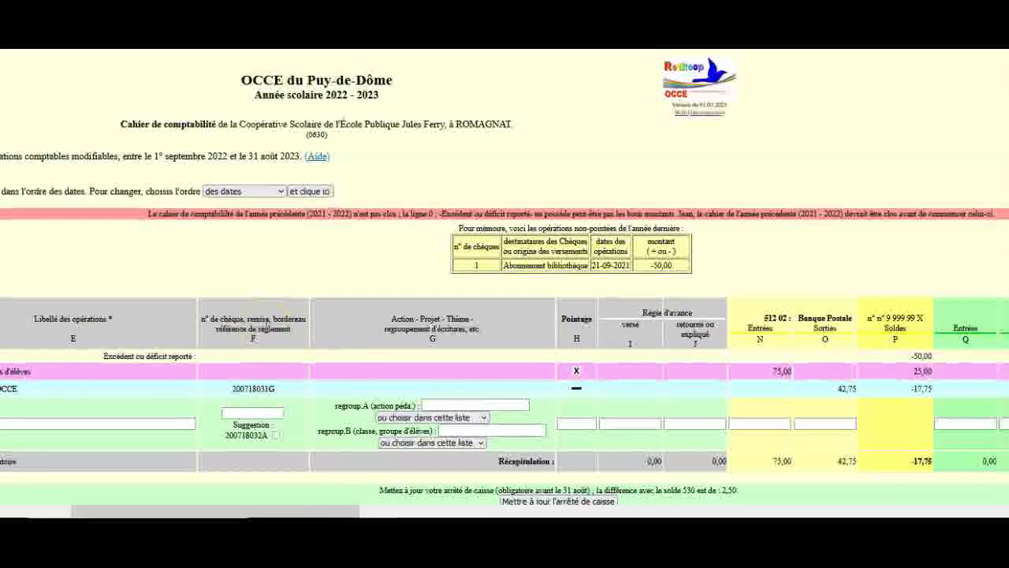
{"action": "left_click_drag", "start_coordinate": [290, 511], "coordinate": [360, 510]}
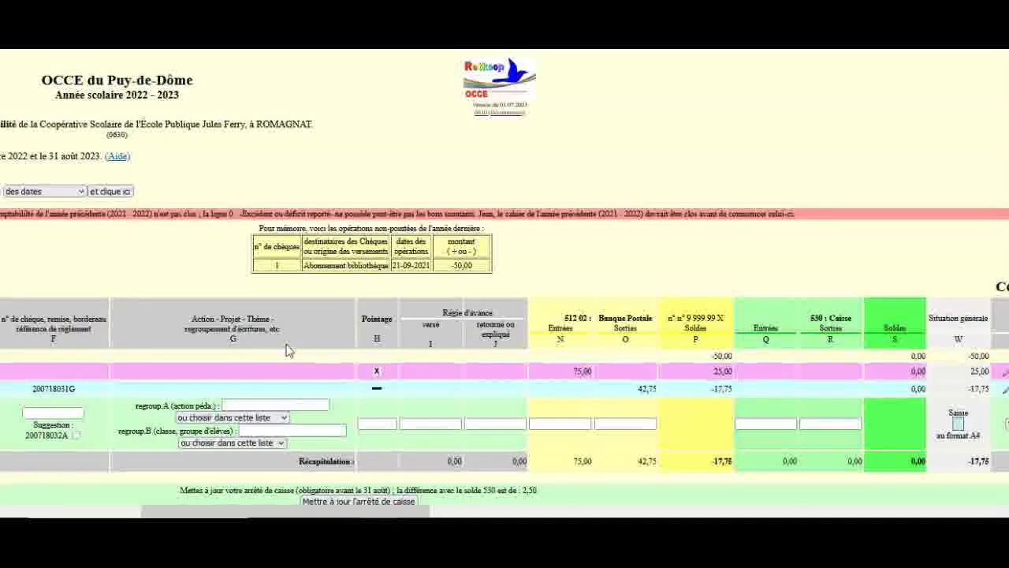
{"action": "left_click", "coordinate": [390, 513]}
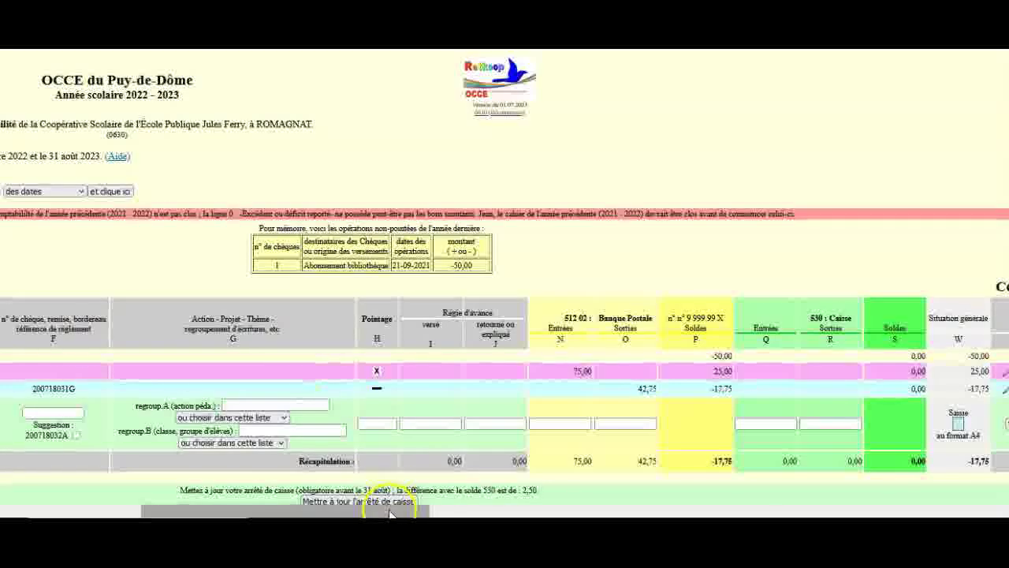
{"action": "left_click_drag", "start_coordinate": [390, 512], "coordinate": [437, 512]}
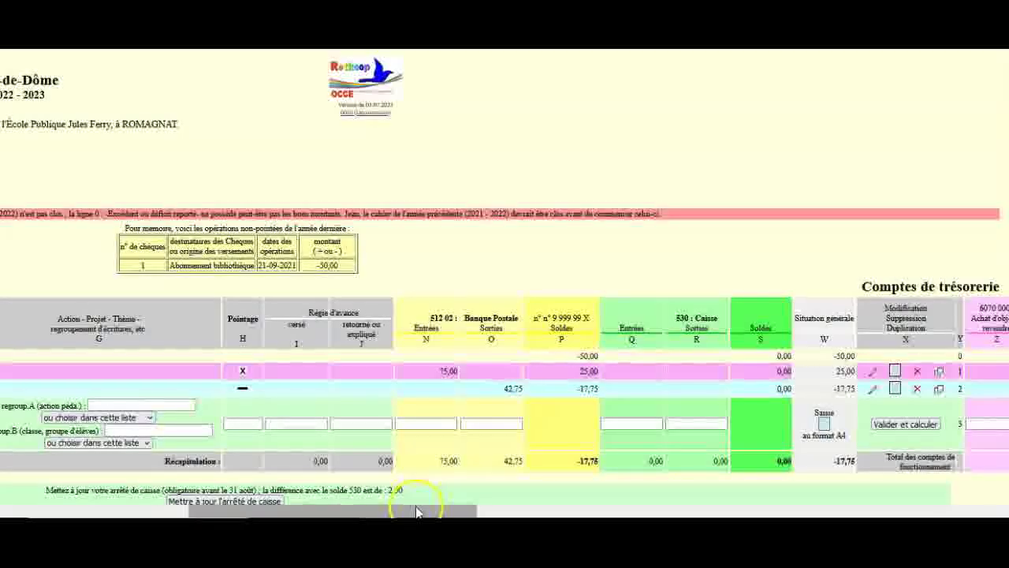
{"action": "left_click_drag", "start_coordinate": [418, 509], "coordinate": [458, 514]}
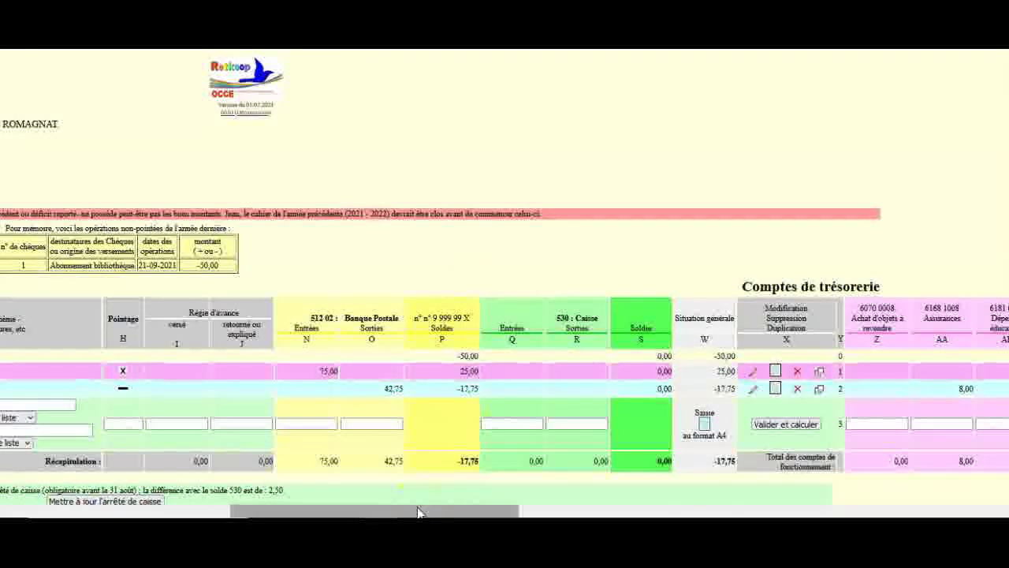
{"action": "left_click_drag", "start_coordinate": [418, 512], "coordinate": [477, 512]}
{"action": "left_click", "coordinate": [433, 383]}
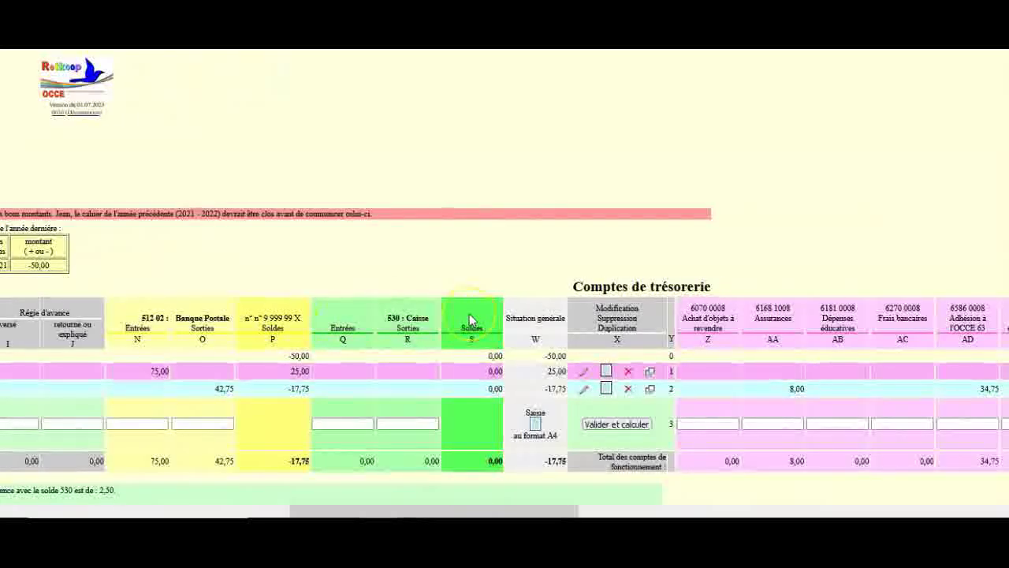
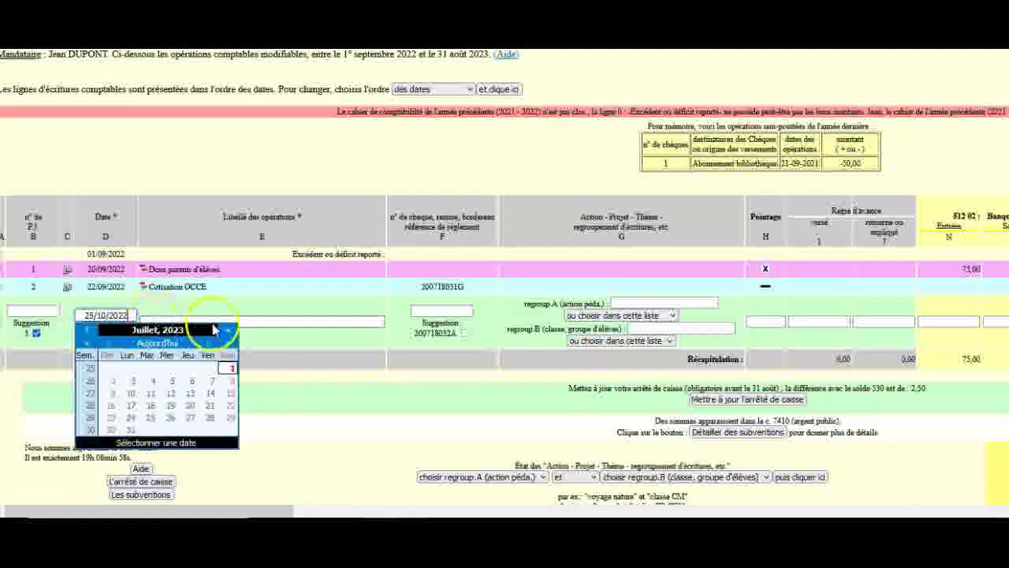
Describe the new operation as "Sortie musée" and accept the suggested cheque number for it
{"action": "left_click", "coordinate": [281, 324]}
{"action": "left_click", "coordinate": [281, 324]}
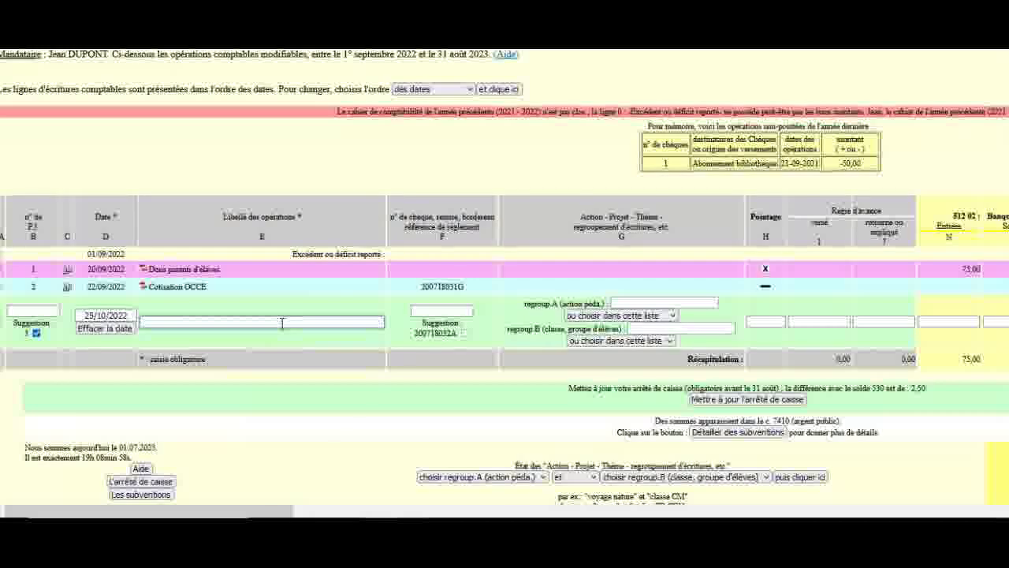
{"action": "type", "text": "Sortie musée"}
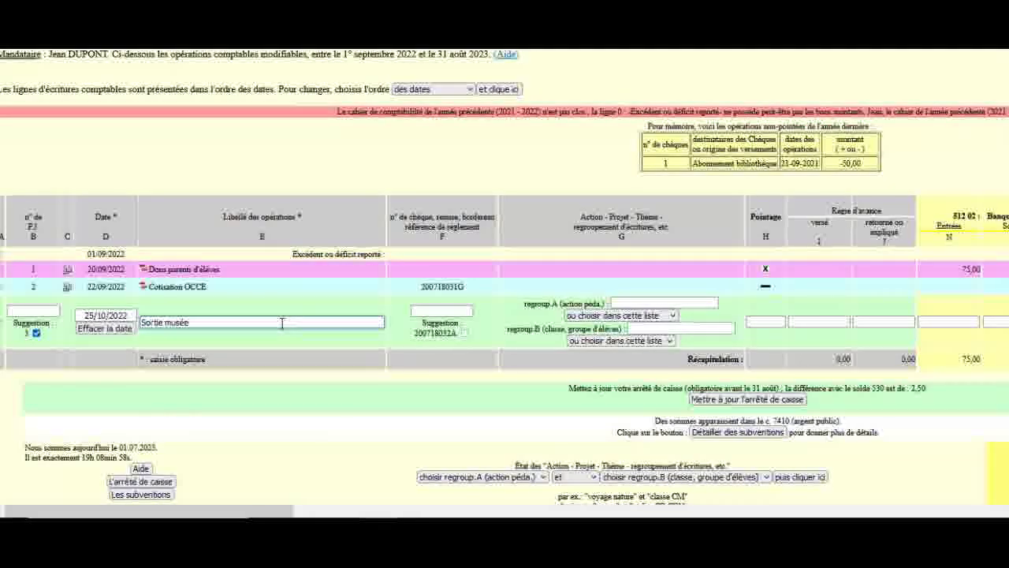
{"action": "left_click", "coordinate": [375, 319]}
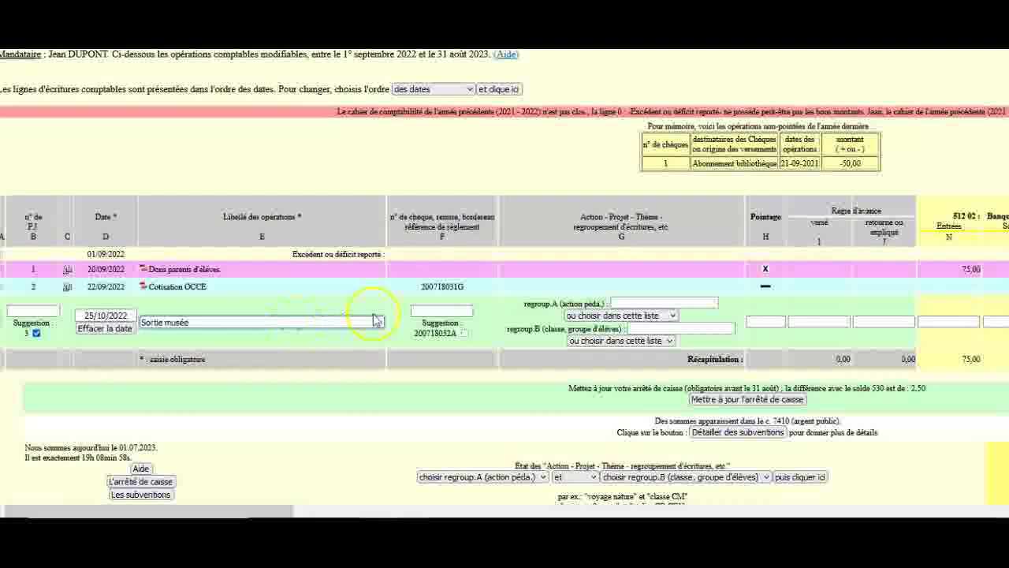
{"action": "left_click", "coordinate": [464, 332]}
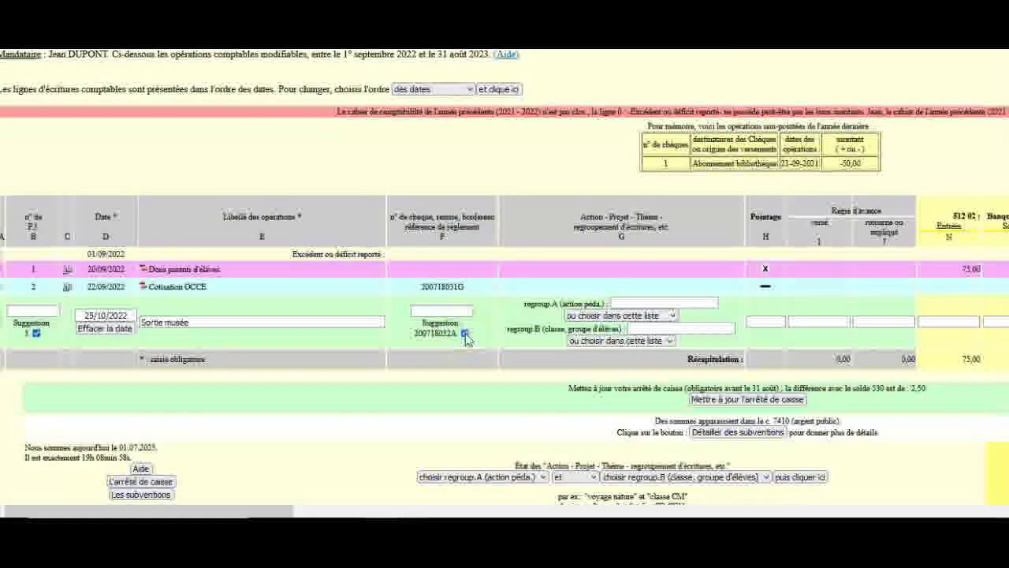
Enter 53 under both Banque Postale Sorties and 6181 0008 Dépenses éducatives for the new operation, and validate the line
{"action": "left_click_drag", "start_coordinate": [260, 513], "coordinate": [416, 547]}
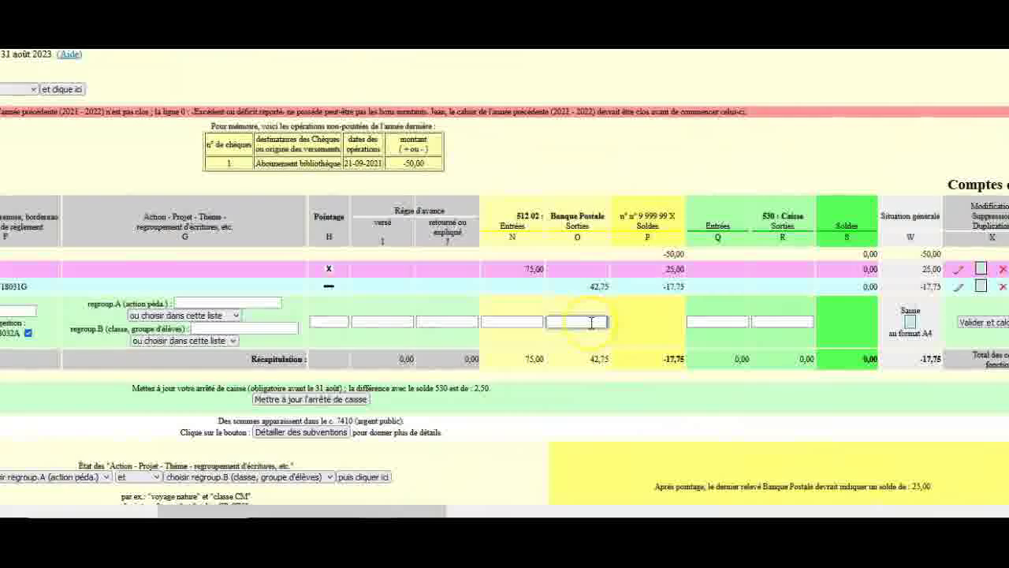
{"action": "type", "text": "53"}
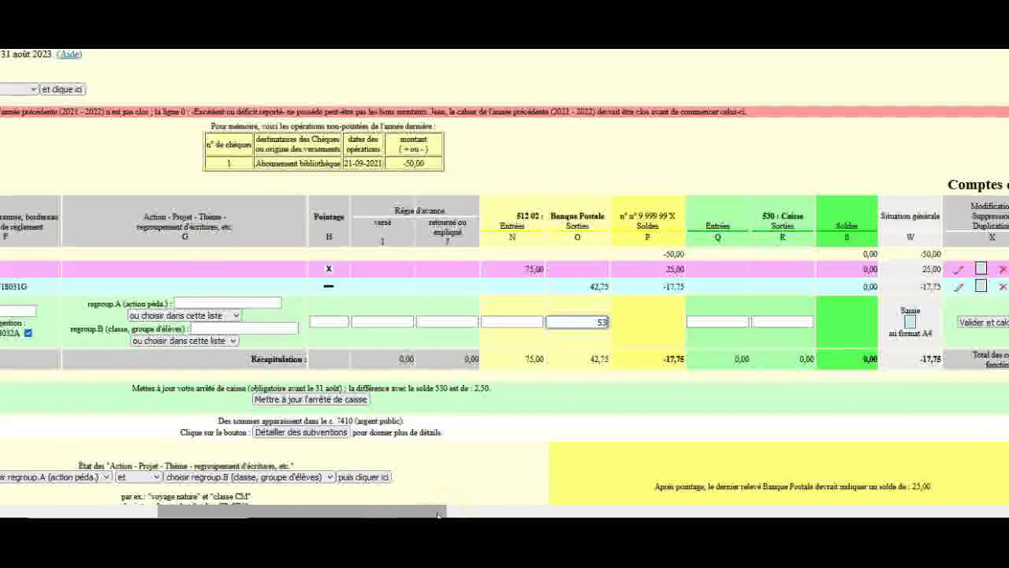
{"action": "left_click_drag", "start_coordinate": [438, 514], "coordinate": [707, 495]}
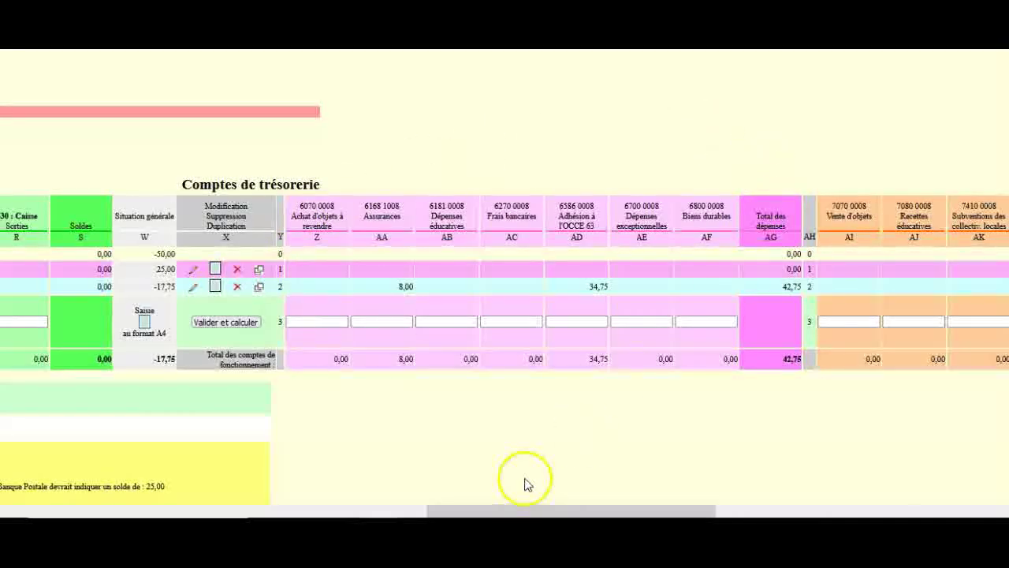
{"action": "left_click", "coordinate": [458, 322]}
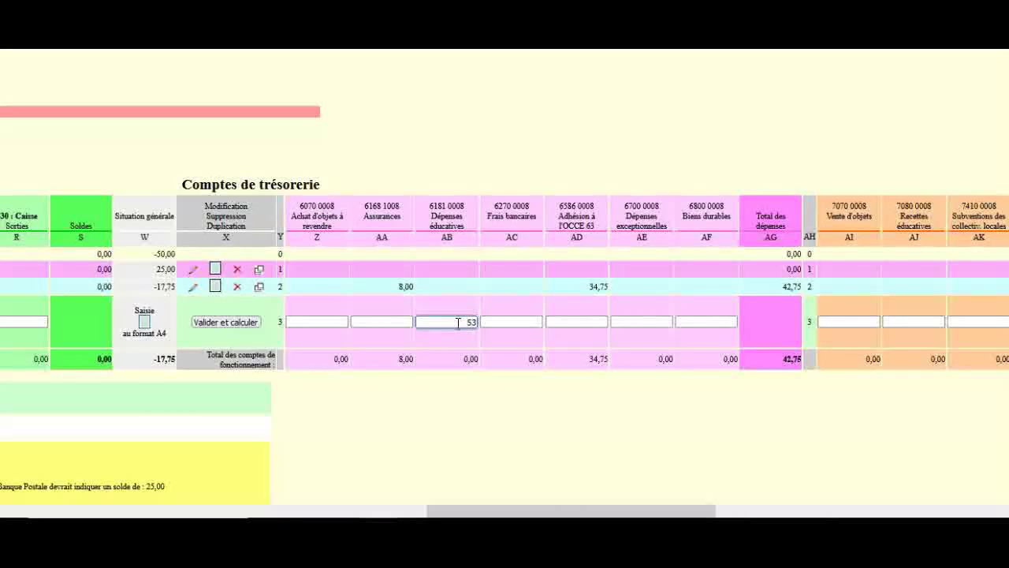
{"action": "left_click", "coordinate": [534, 409]}
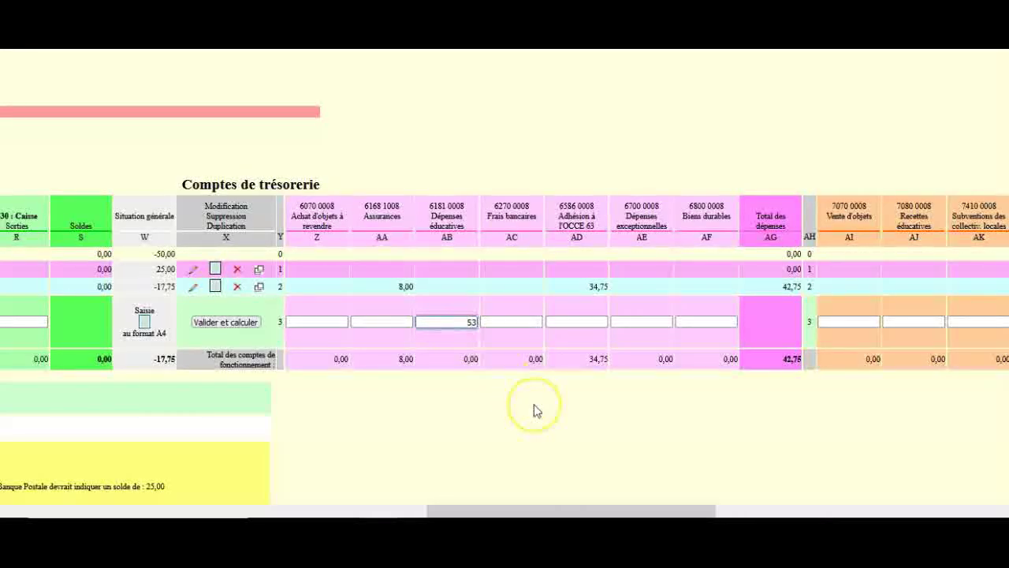
{"action": "left_click", "coordinate": [231, 327]}
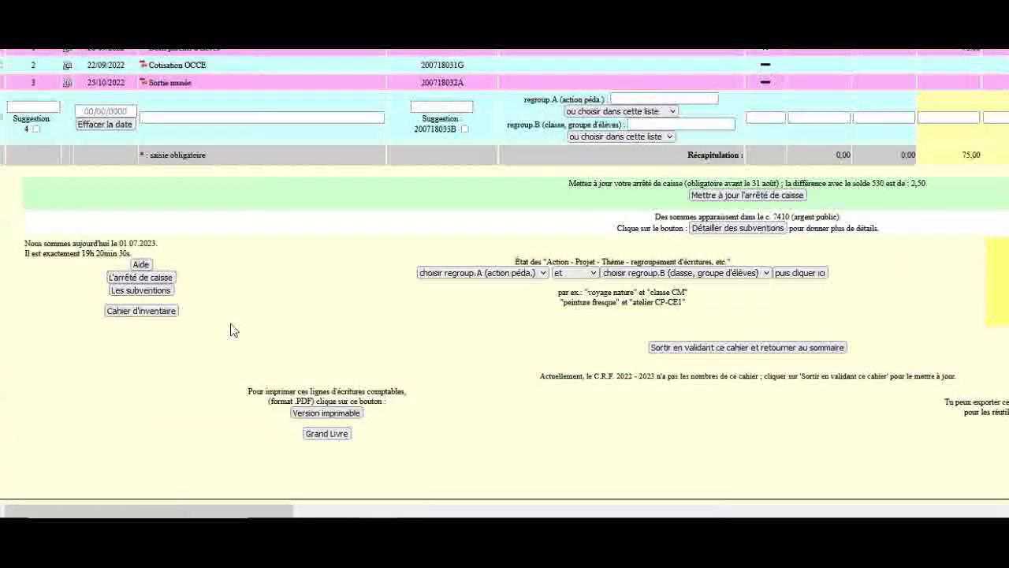
Review the Sortie musée line's bank outflow, balances and Pointage status in the updated ledger
{"action": "left_click", "coordinate": [1005, 243]}
{"action": "scroll", "coordinate": [505, 275], "scroll_direction": "up", "scroll_amount": 3}
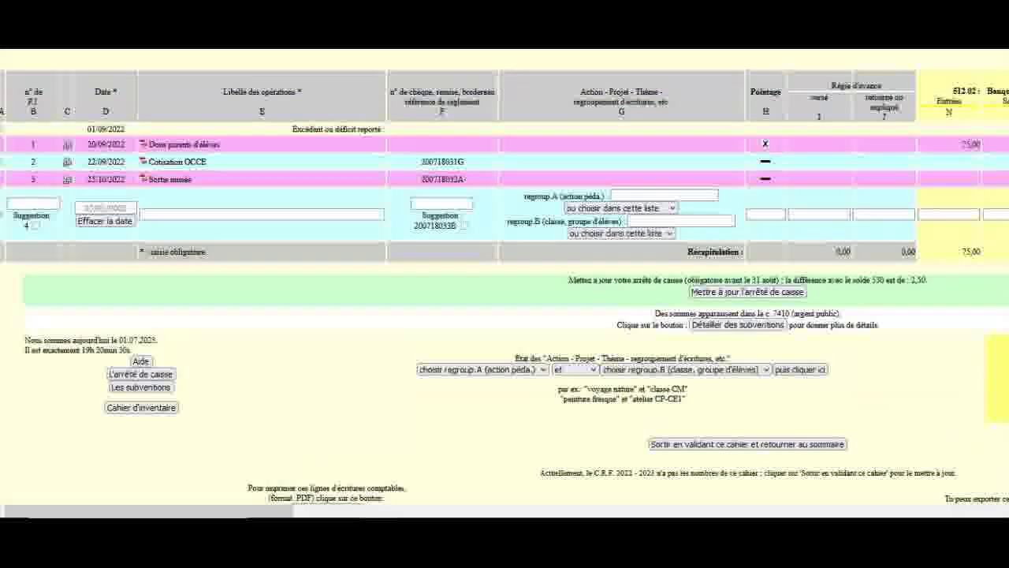
{"action": "scroll", "coordinate": [505, 275], "scroll_direction": "up", "scroll_amount": 1}
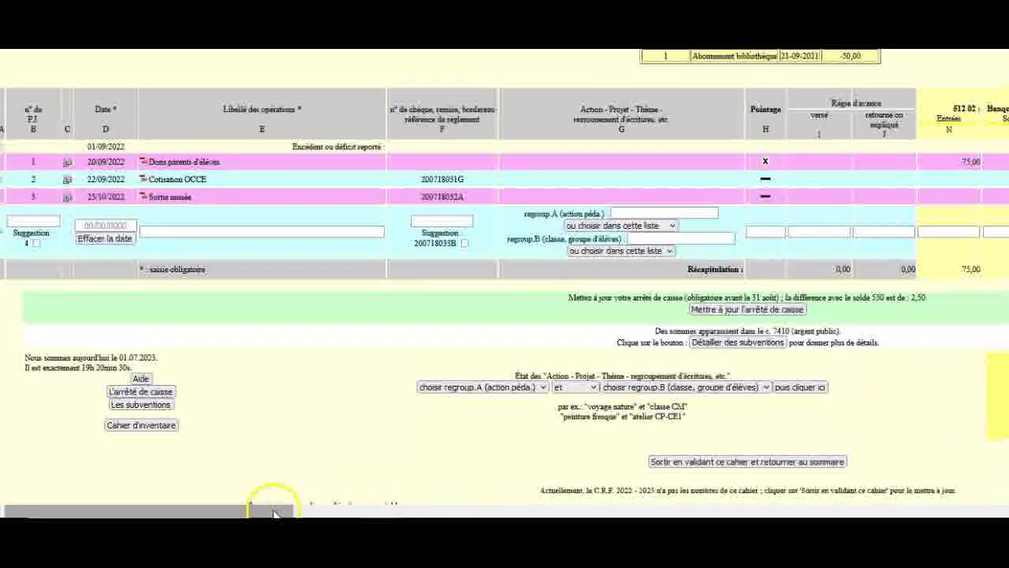
{"action": "left_click_drag", "start_coordinate": [273, 514], "coordinate": [471, 514]}
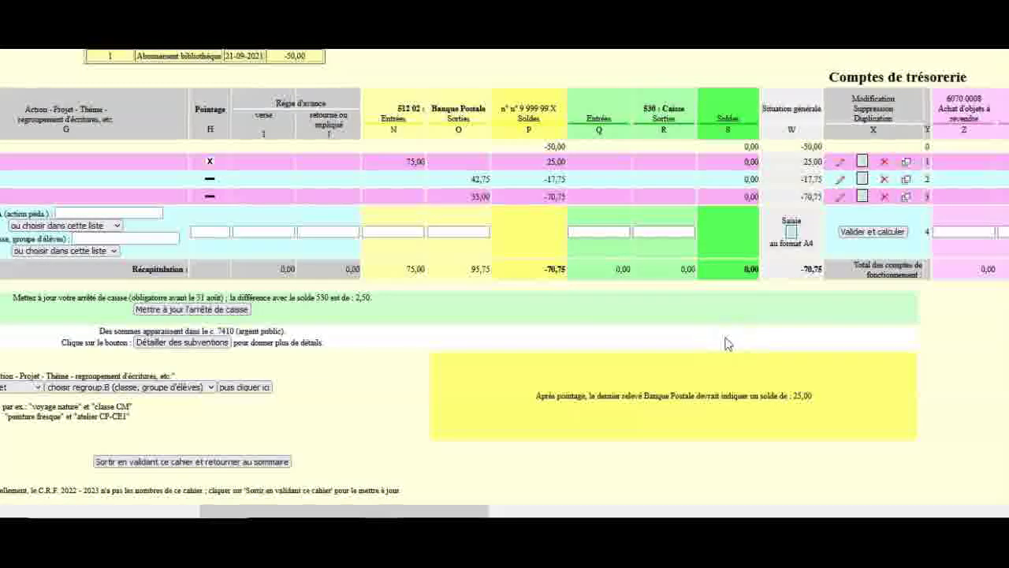
{"action": "left_click_drag", "start_coordinate": [437, 512], "coordinate": [299, 513]}
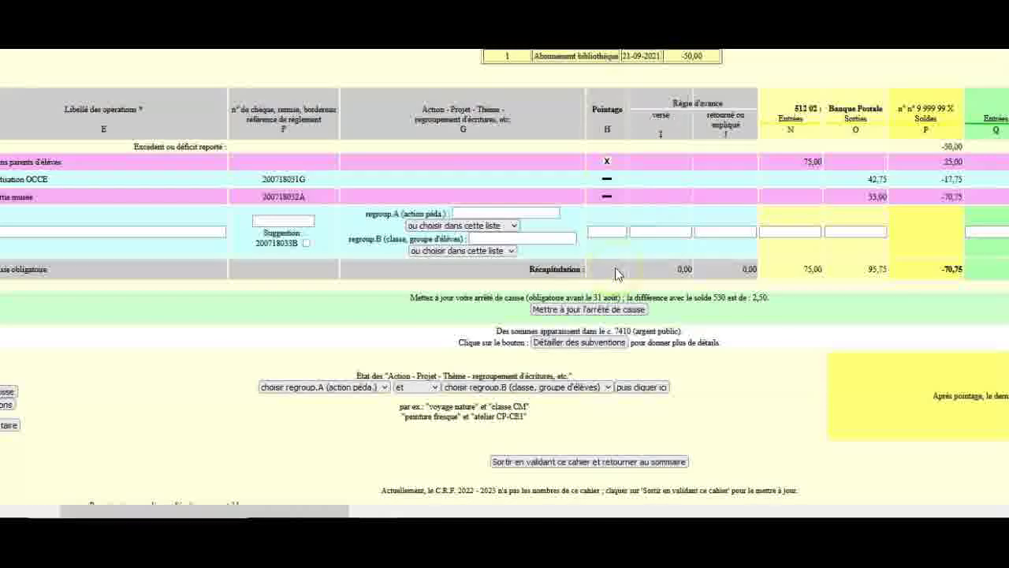
{"action": "left_click", "coordinate": [606, 198]}
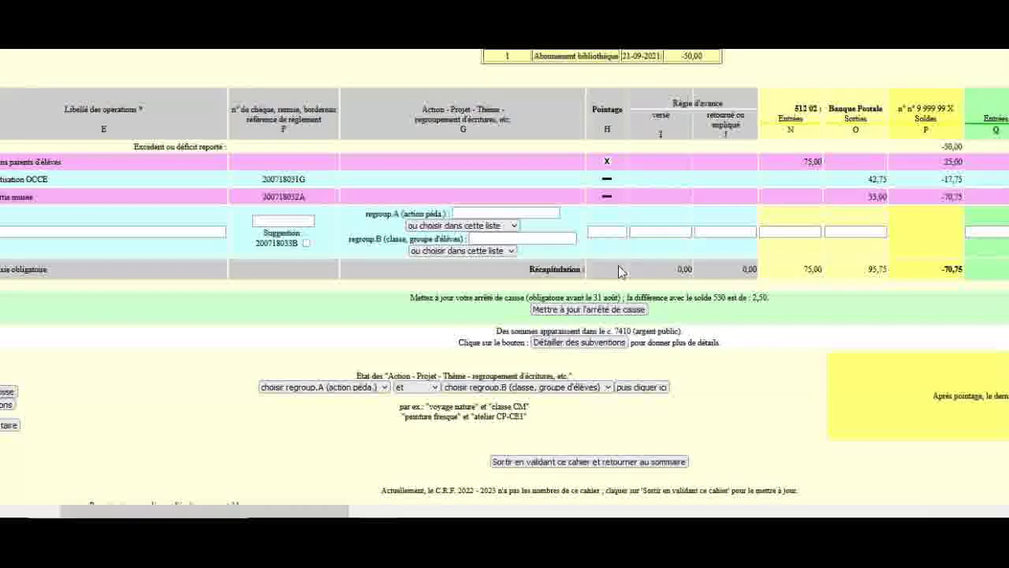
Mark the Sortie musée entry as cleared through Pointage, confirm it and return to the ledger
{"action": "left_click", "coordinate": [613, 226]}
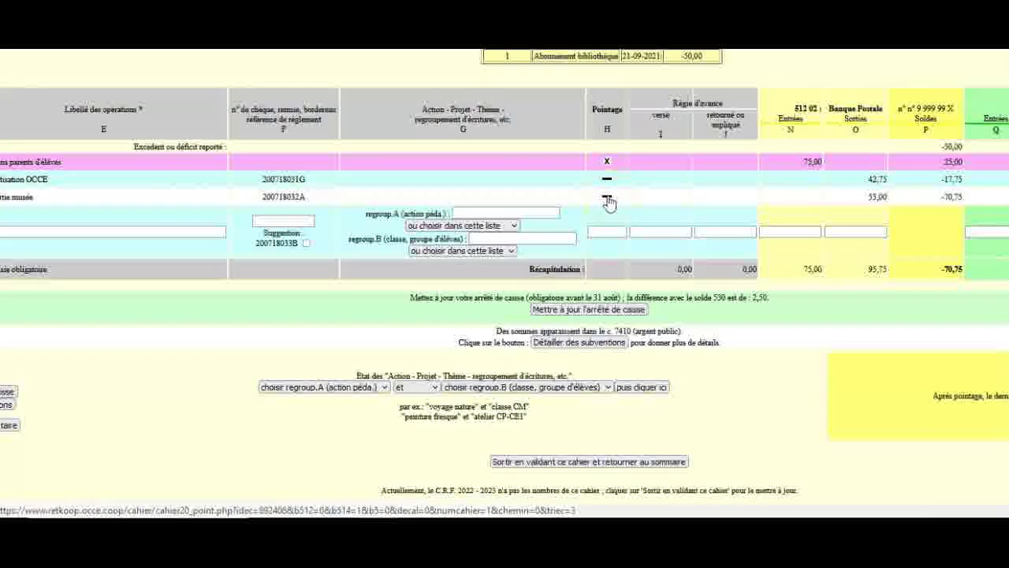
{"action": "left_click", "coordinate": [607, 198]}
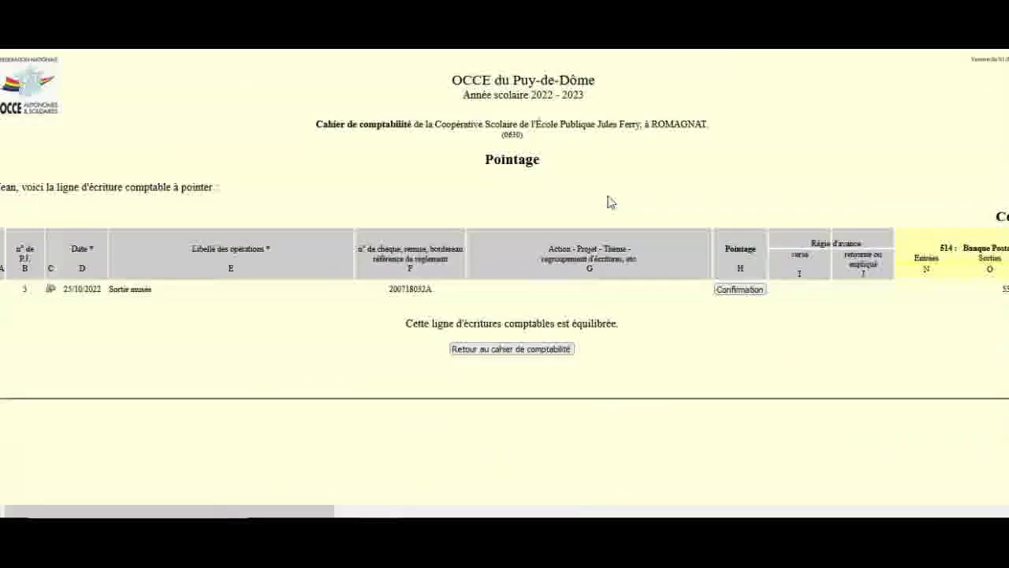
{"action": "left_click", "coordinate": [745, 290]}
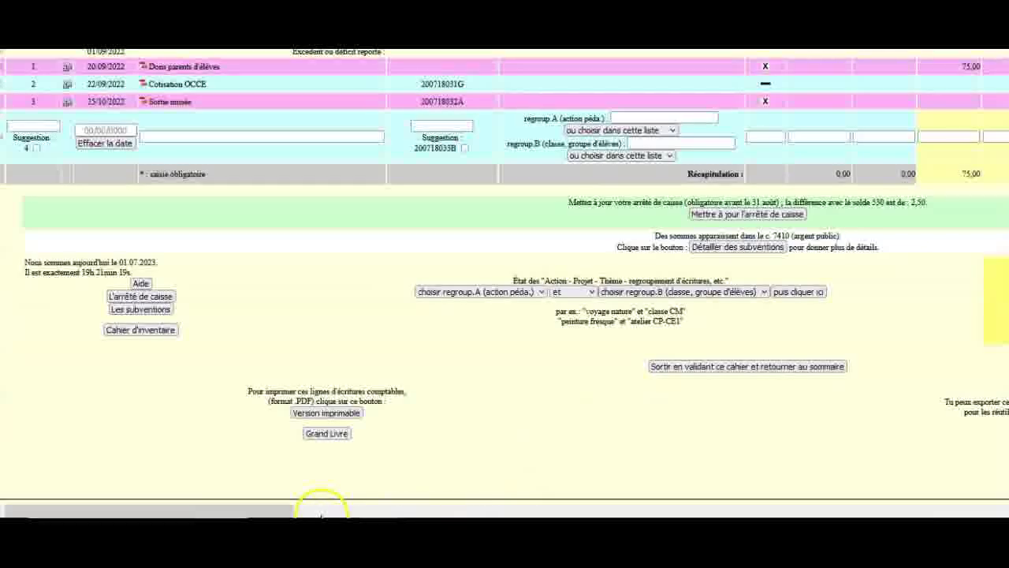
Check the expected Banque Postale statement balance after pointage, and exit the ledger to the summary with validation
{"action": "left_click_drag", "start_coordinate": [283, 510], "coordinate": [513, 508]}
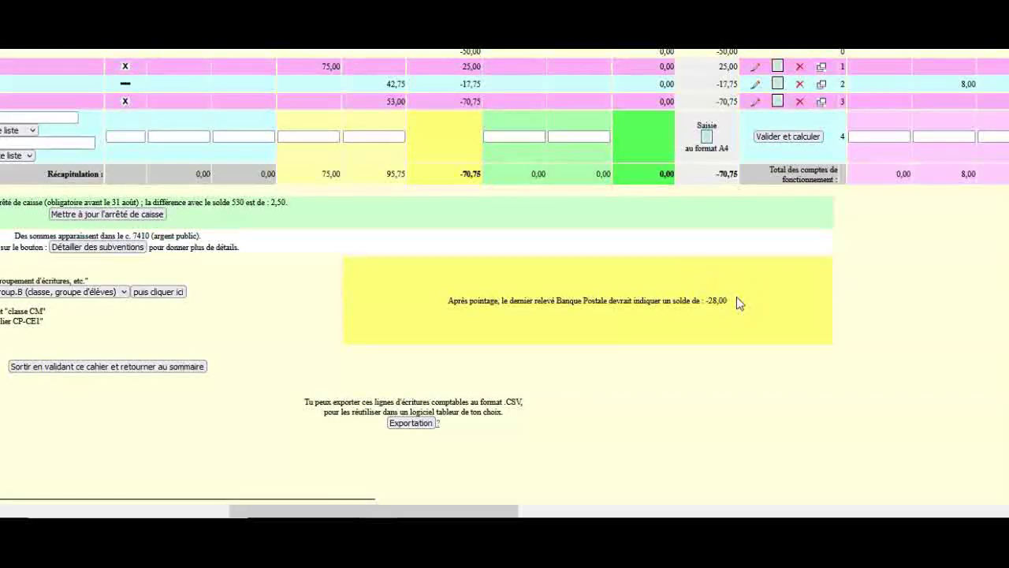
{"action": "left_click_drag", "start_coordinate": [496, 510], "coordinate": [284, 511]}
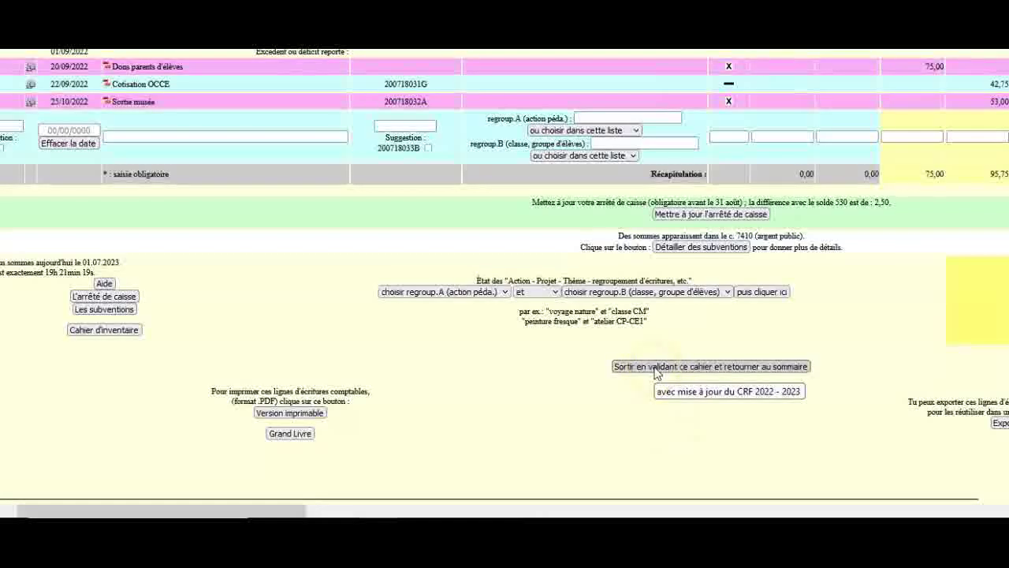
{"action": "left_click", "coordinate": [698, 374]}
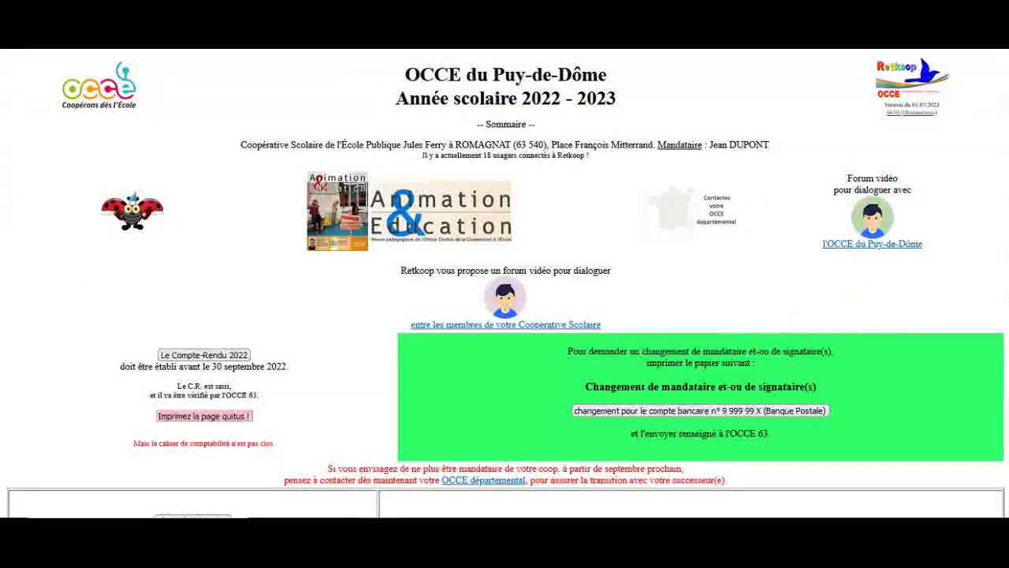
{"action": "scroll", "coordinate": [504, 316], "scroll_direction": "down", "scroll_amount": 2}
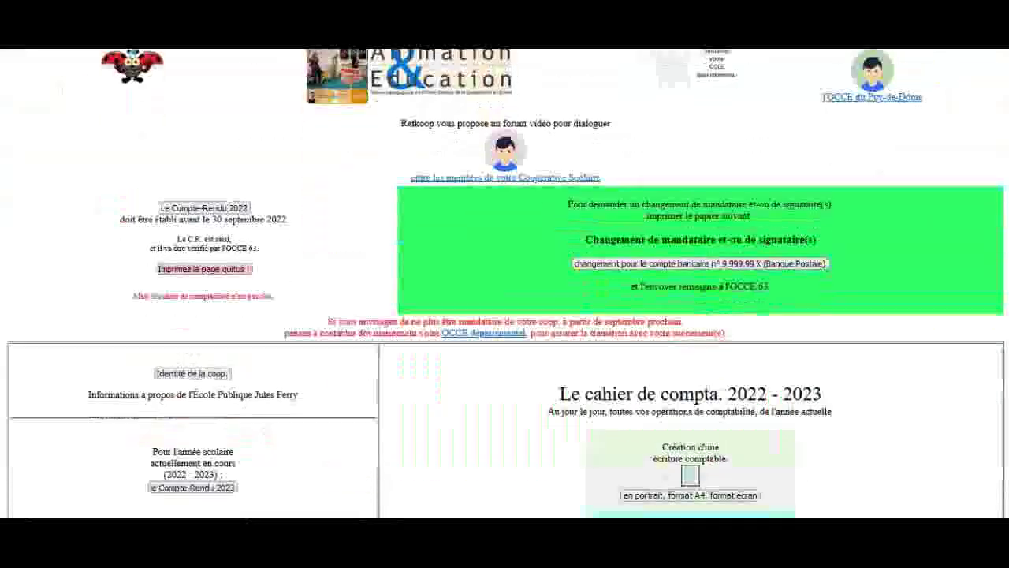
{"action": "scroll", "coordinate": [505, 284], "scroll_direction": "down", "scroll_amount": 4}
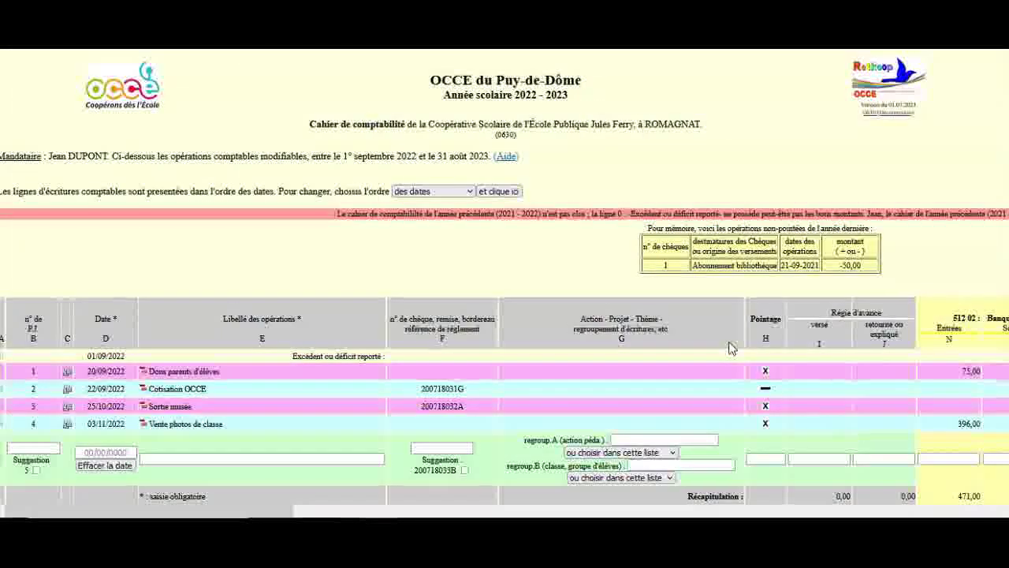
Accept the suggested voucher number 5 for the new operation and date it 10/11/2022
{"action": "scroll", "coordinate": [729, 348], "scroll_direction": "down", "scroll_amount": 2}
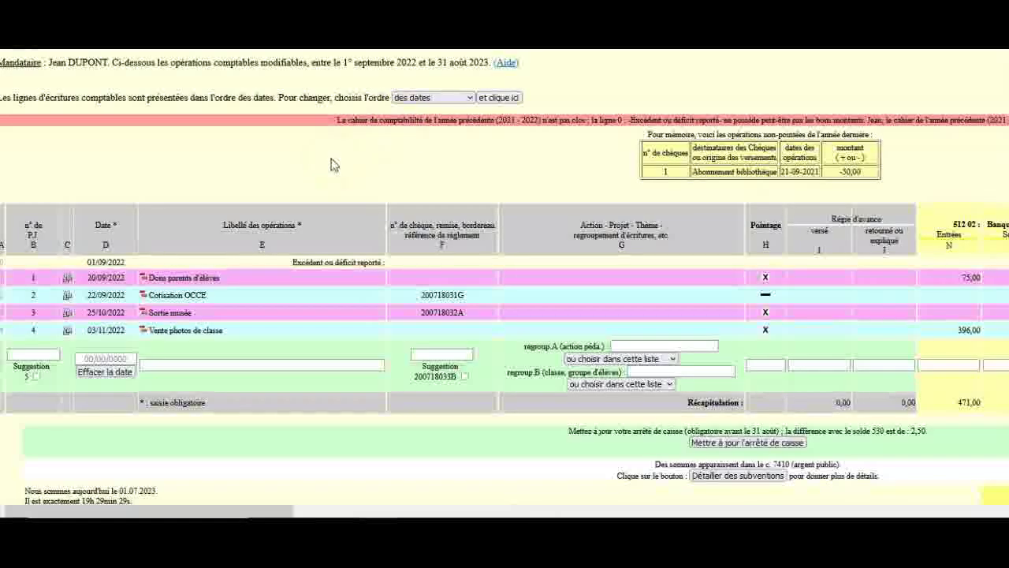
{"action": "left_click", "coordinate": [36, 376]}
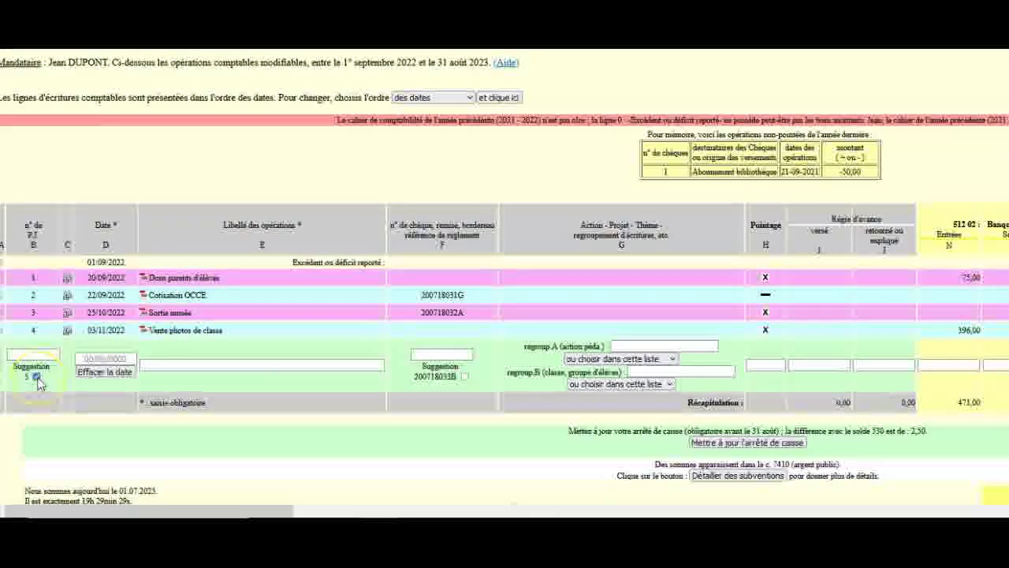
{"action": "left_click", "coordinate": [111, 358]}
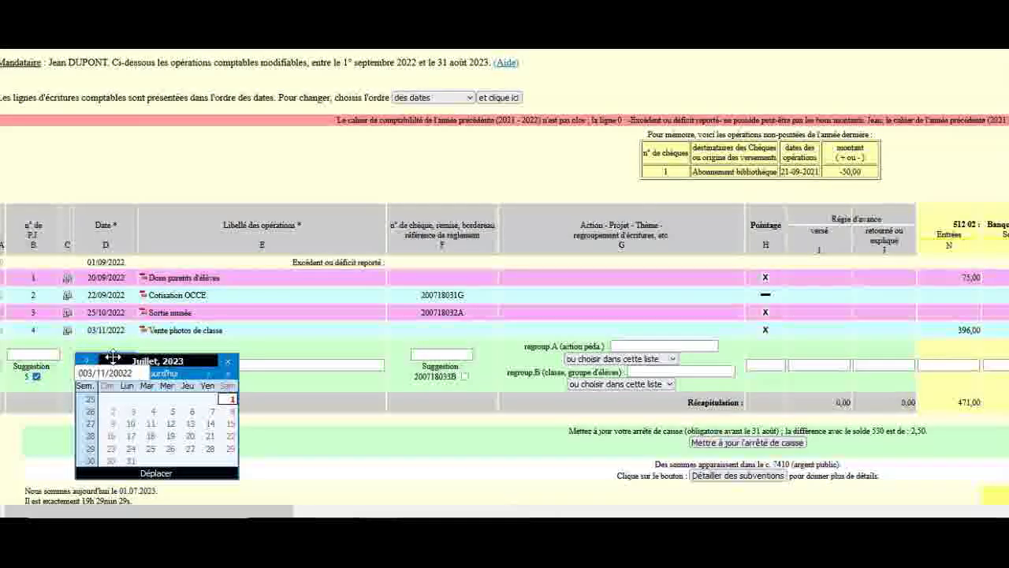
{"action": "type", "text": "25/10/2022"}
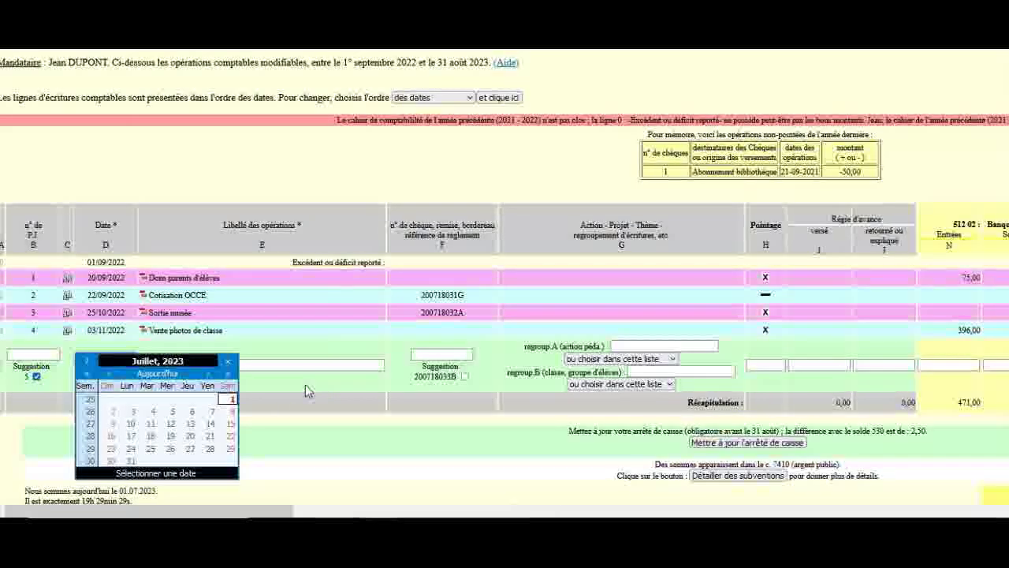
Describe the new operation as "Vente de gâteaux"
{"action": "left_click", "coordinate": [299, 364]}
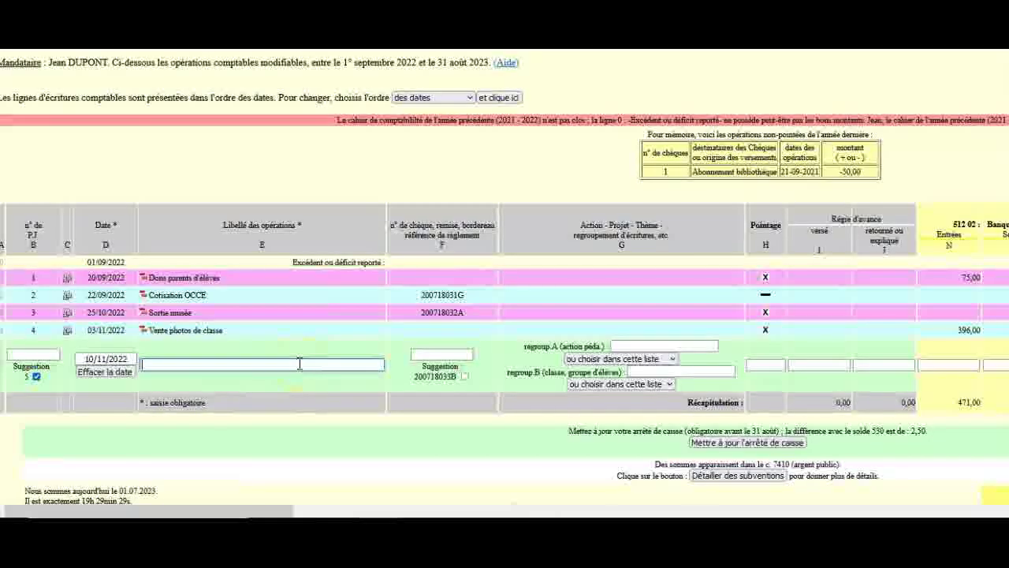
{"action": "type", "text": "Vnte"}
{"action": "type", "text": "ente de"}
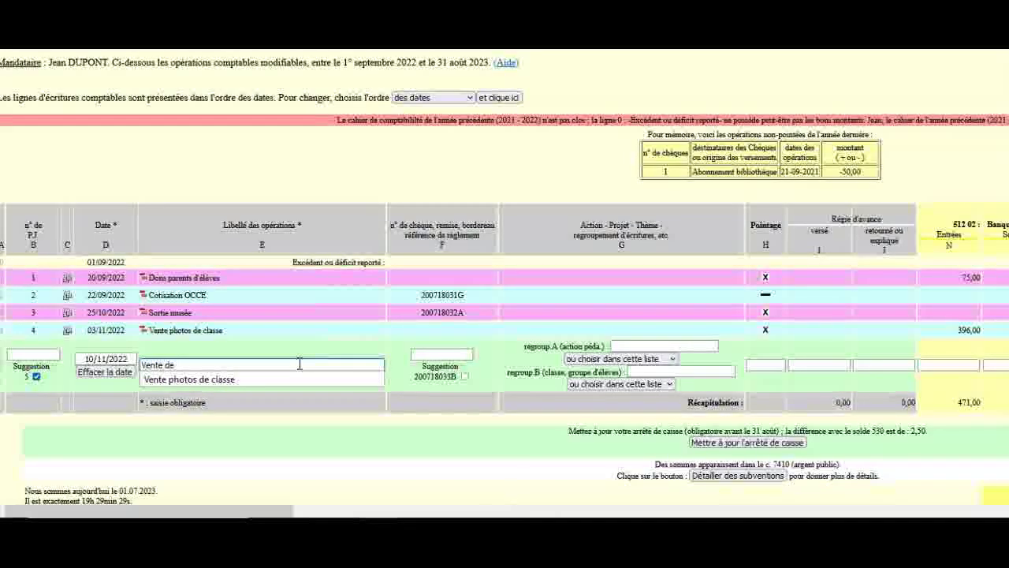
{"action": "type", "text": "gâteaux"}
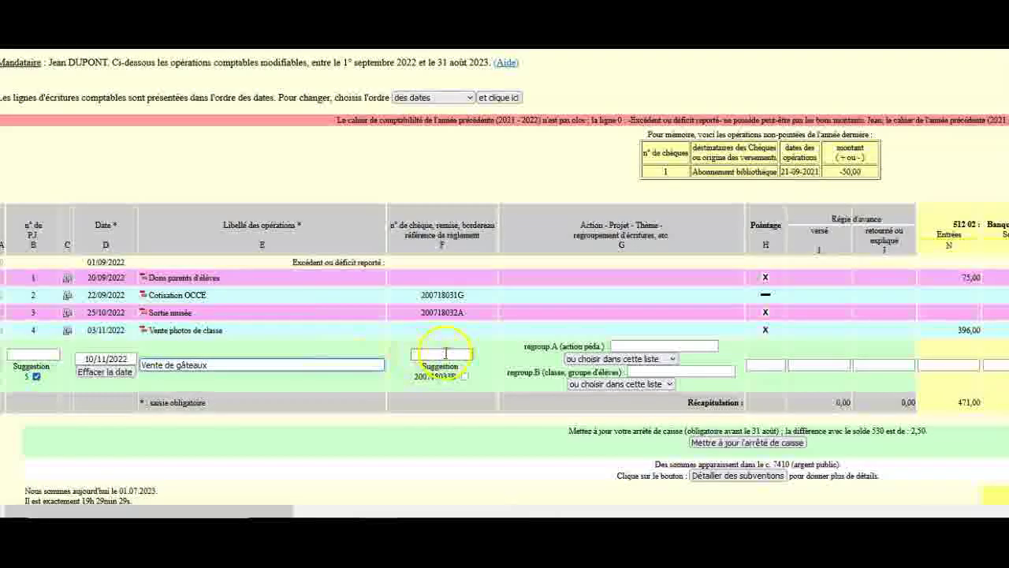
Enter 35 under both 530 Caisse Entrées and 7080 0008 Recettes éducatives for the cake sale, and validate the line
{"action": "left_click_drag", "start_coordinate": [272, 514], "coordinate": [509, 514]}
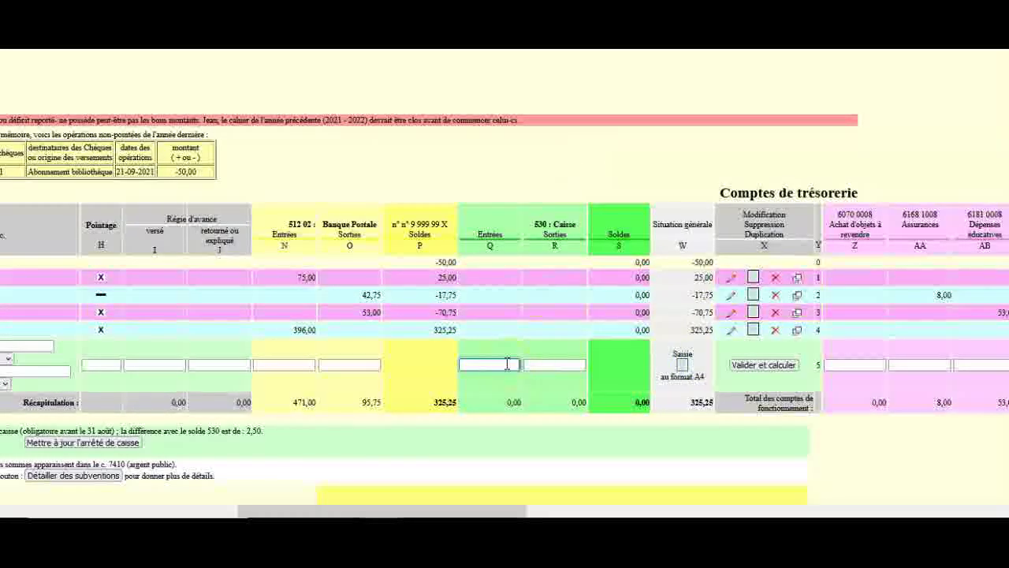
{"action": "type", "text": "35"}
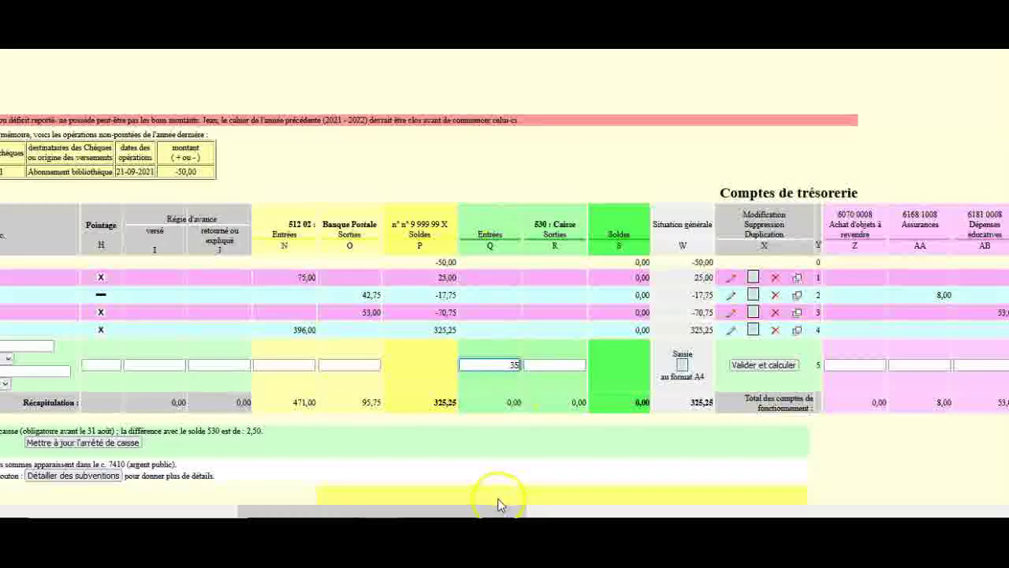
{"action": "left_click_drag", "start_coordinate": [482, 511], "coordinate": [885, 501]}
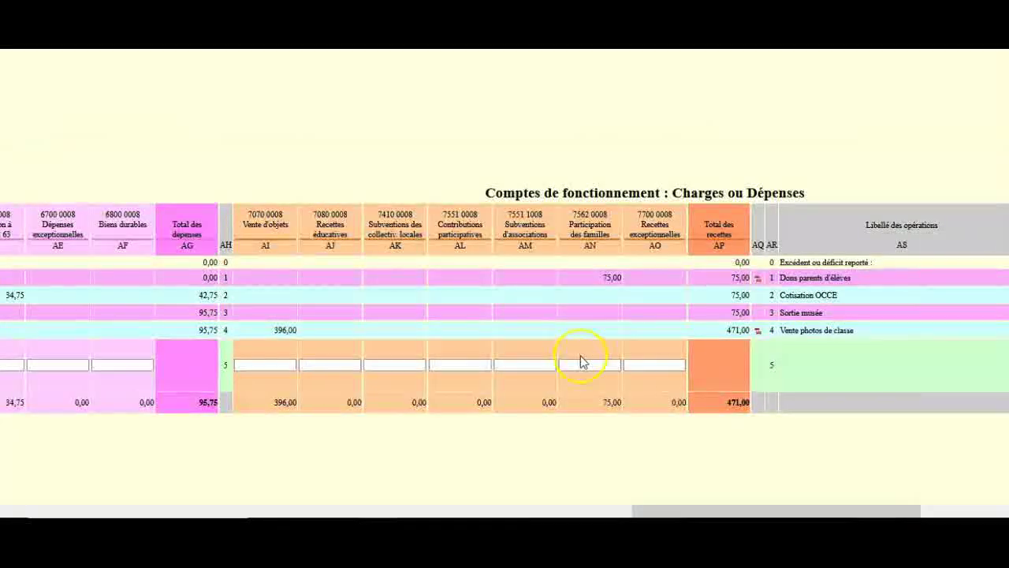
{"action": "left_click", "coordinate": [331, 365]}
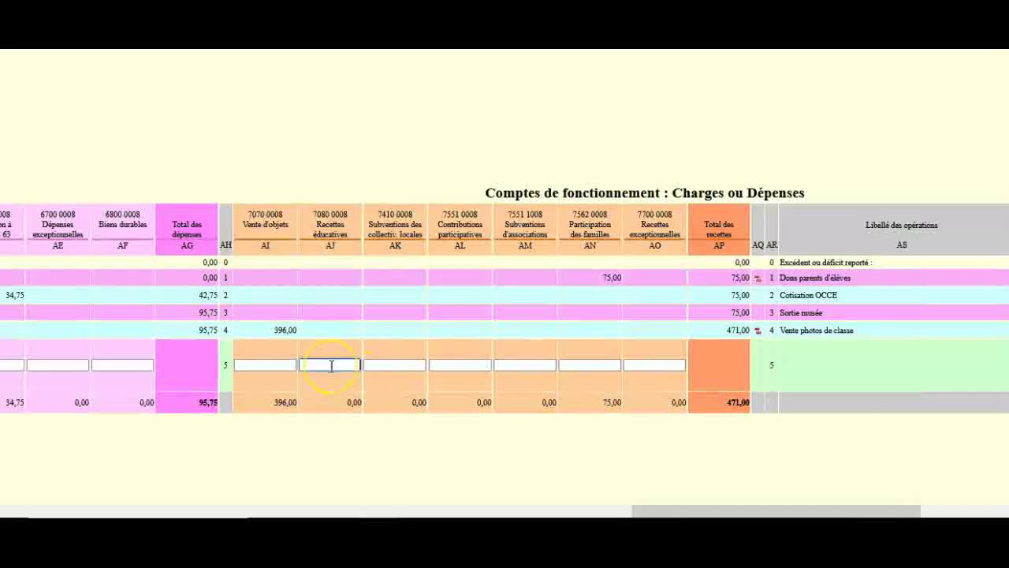
{"action": "type", "text": "35"}
{"action": "left_click_drag", "start_coordinate": [643, 511], "coordinate": [409, 511]}
{"action": "left_click", "coordinate": [334, 365]}
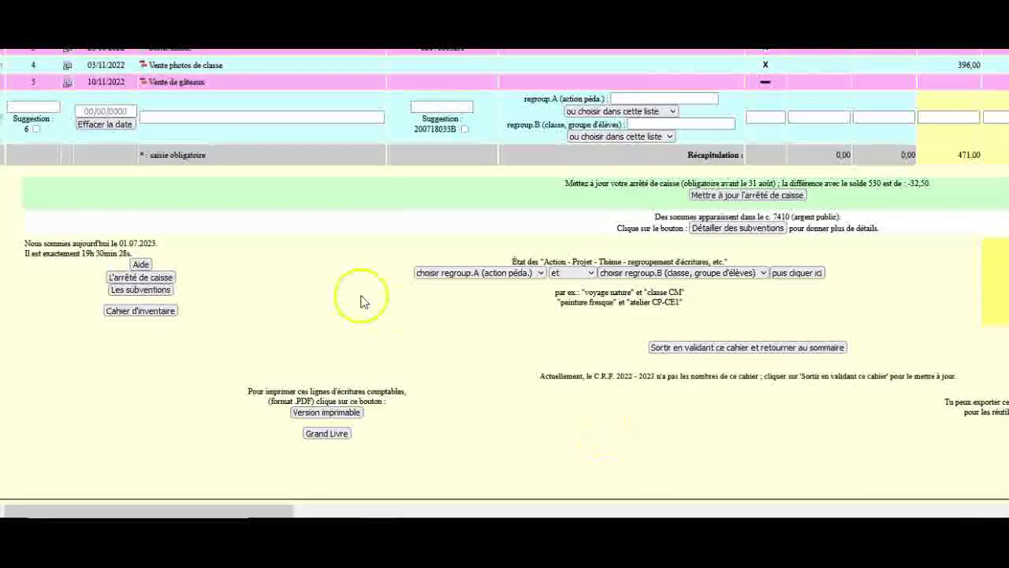
Open the Arrêté de caisse and set the banknote counts to two 10 € and two 5 € notes
{"action": "left_click", "coordinate": [162, 279]}
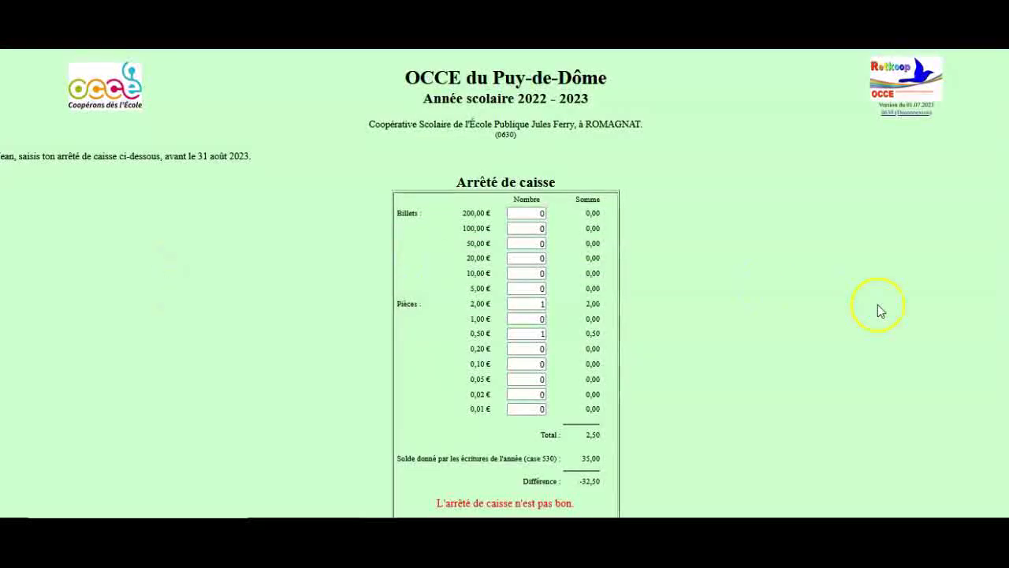
{"action": "scroll", "coordinate": [505, 284], "scroll_direction": "down", "scroll_amount": 3}
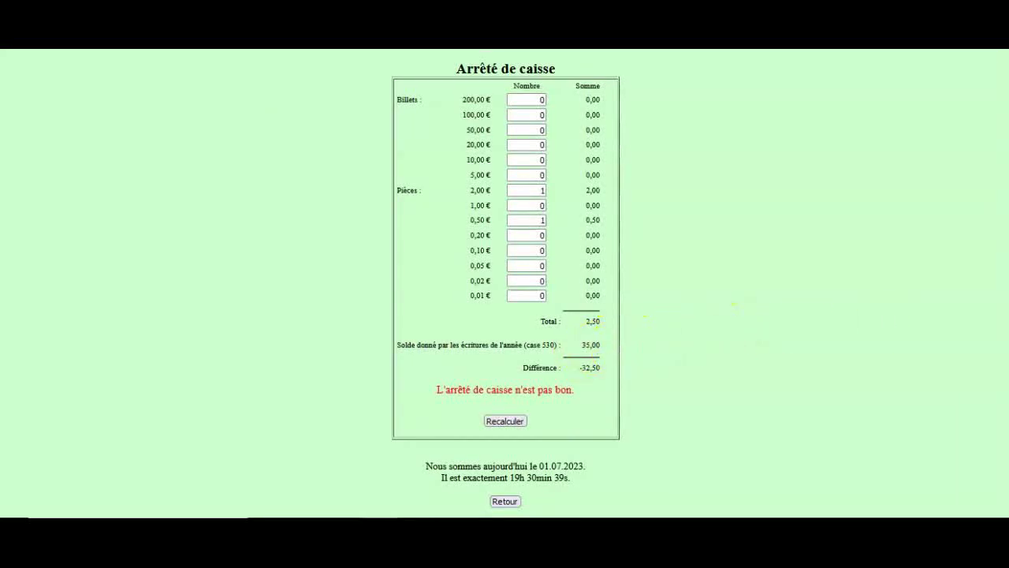
{"action": "scroll", "coordinate": [504, 284], "scroll_direction": "up", "scroll_amount": 2}
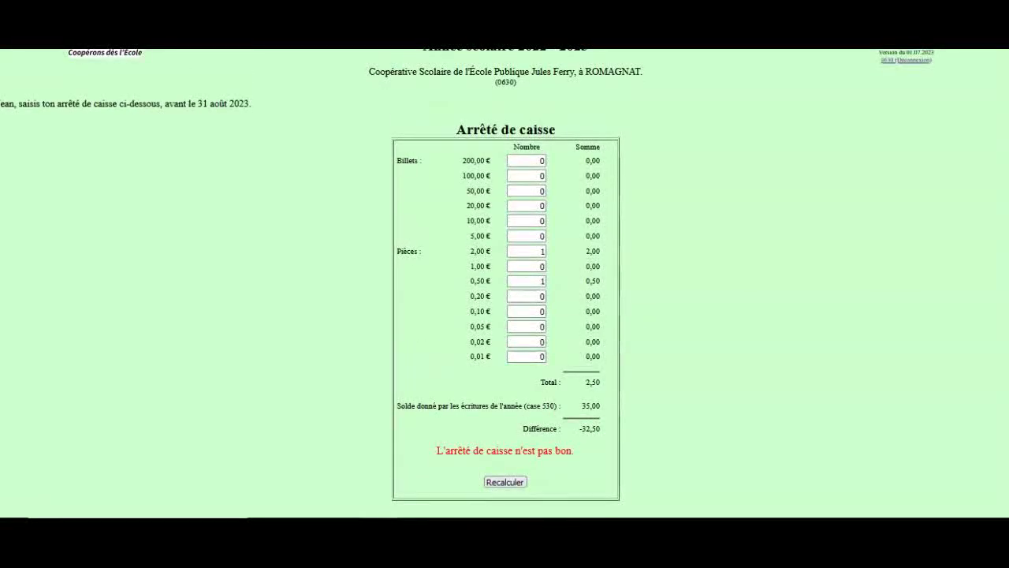
{"action": "double_click", "coordinate": [544, 223]}
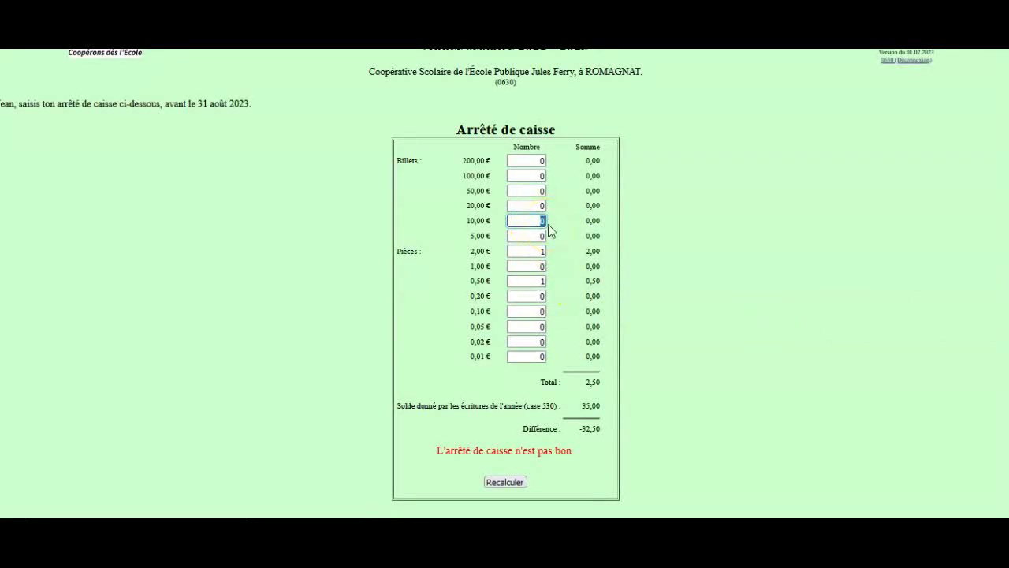
{"action": "type", "text": "2"}
{"action": "left_click", "coordinate": [541, 237]}
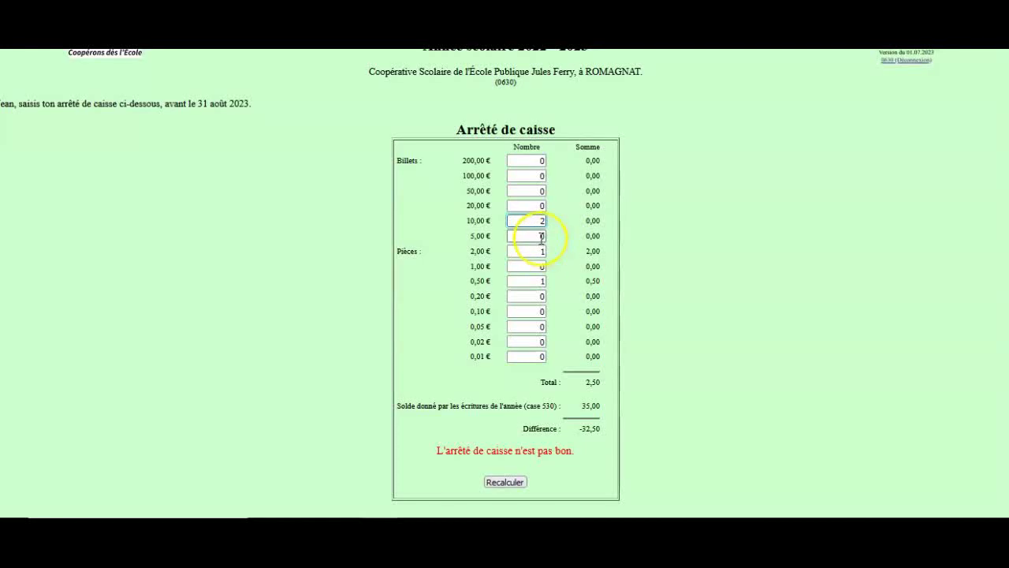
{"action": "left_click_drag", "start_coordinate": [542, 236], "coordinate": [556, 237]}
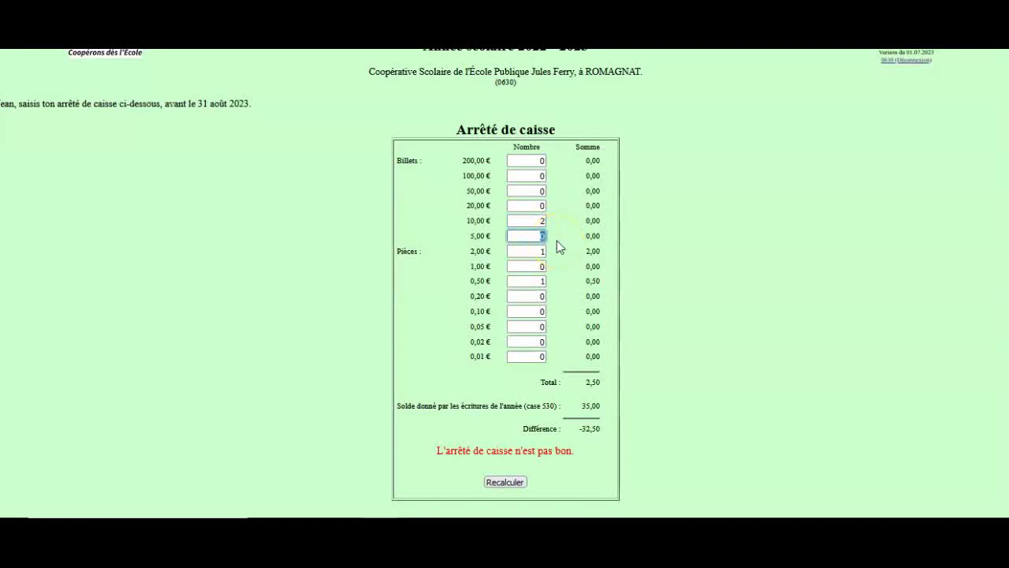
Set the coin counts to three 1 € and zero 0,50 €, recalculate the Arrêté de caisse and return to the ledger
{"action": "left_click", "coordinate": [541, 251]}
{"action": "left_click_drag", "start_coordinate": [541, 267], "coordinate": [555, 287]}
{"action": "type", "text": "3"}
{"action": "type", "text": "0"}
{"action": "left_click", "coordinate": [513, 483]}
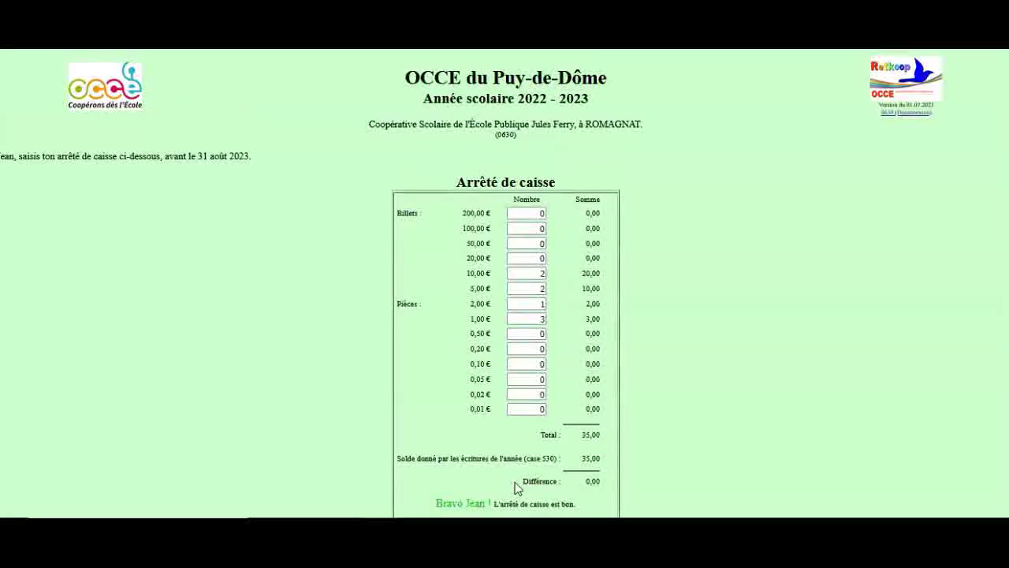
{"action": "scroll", "coordinate": [504, 284], "scroll_direction": "down", "scroll_amount": 2}
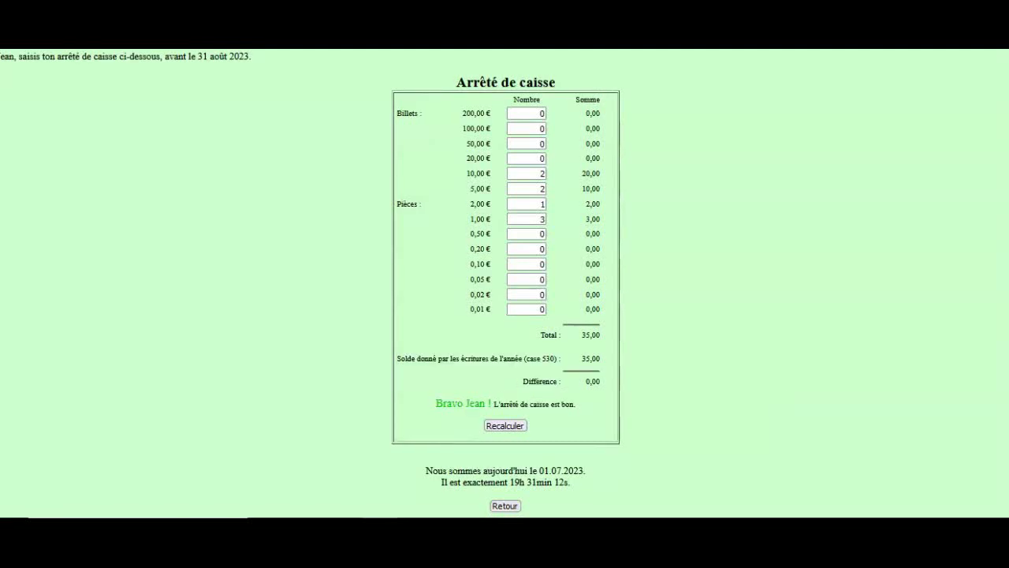
{"action": "scroll", "coordinate": [922, 416], "scroll_direction": "down", "scroll_amount": 1}
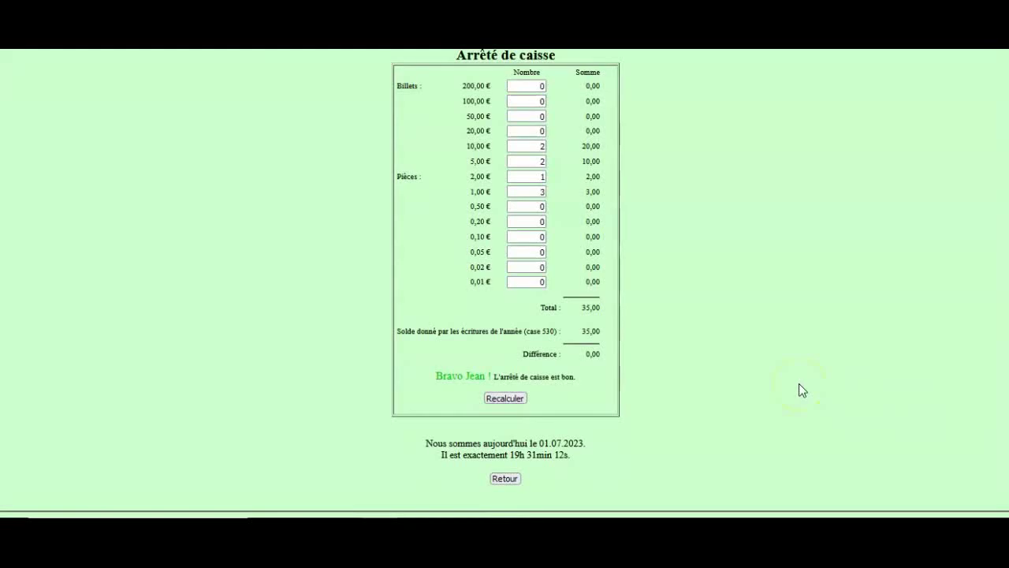
{"action": "left_click", "coordinate": [505, 479]}
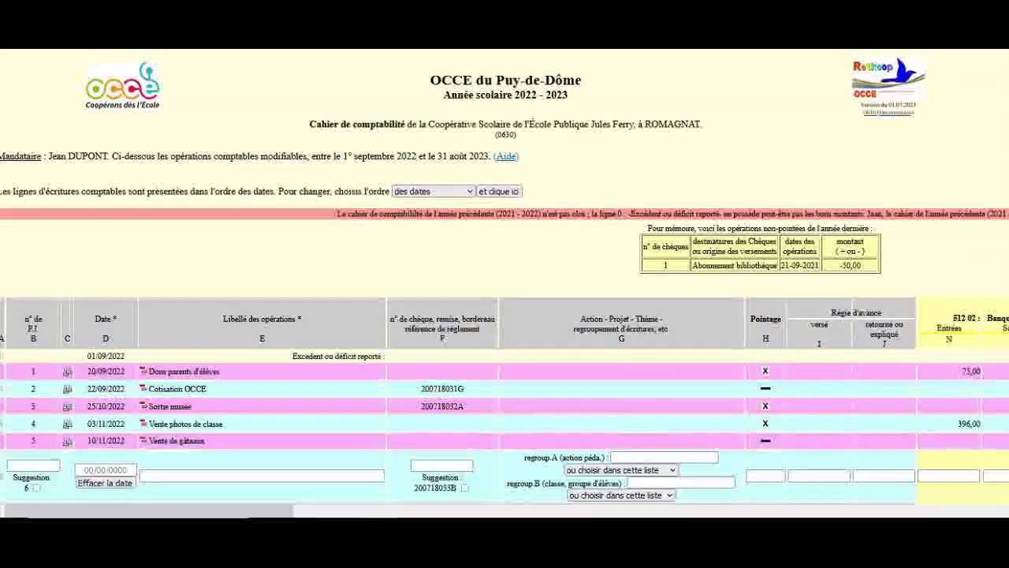
Accept the suggested voucher number 6 for the next operation and date it 05/01/2023
{"action": "scroll", "coordinate": [505, 276], "scroll_direction": "down", "scroll_amount": 5}
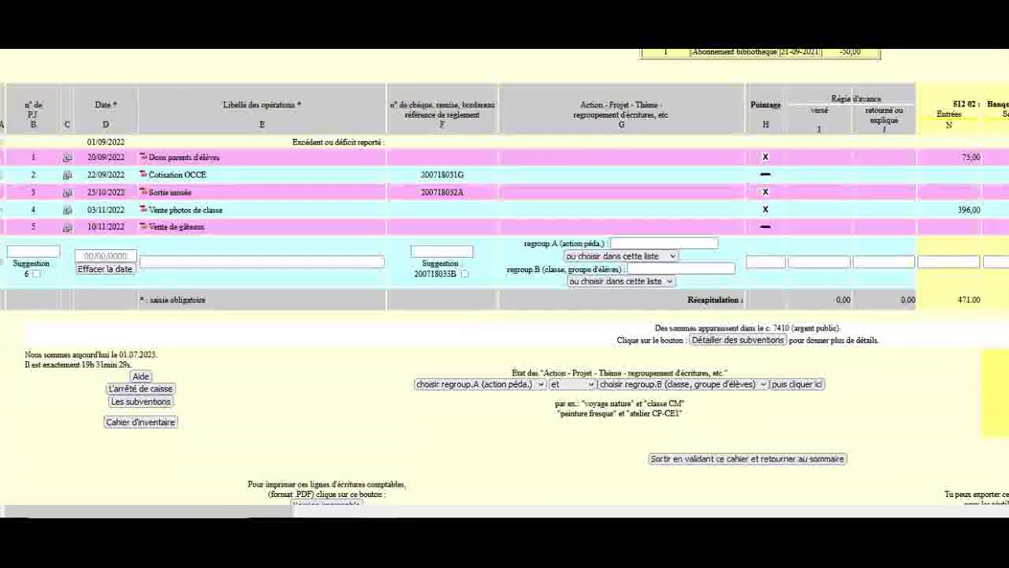
{"action": "left_click", "coordinate": [29, 254]}
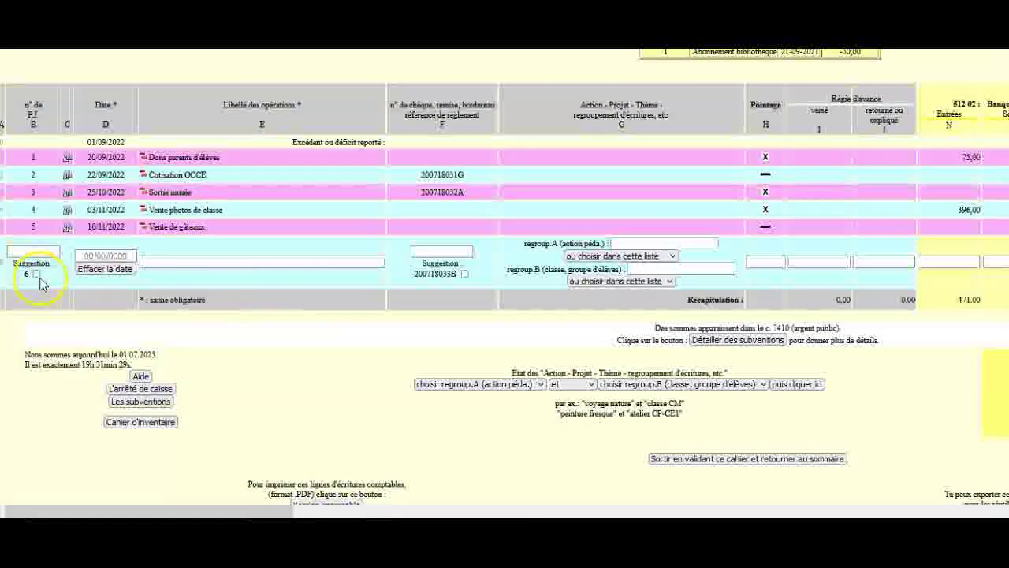
{"action": "left_click", "coordinate": [36, 274]}
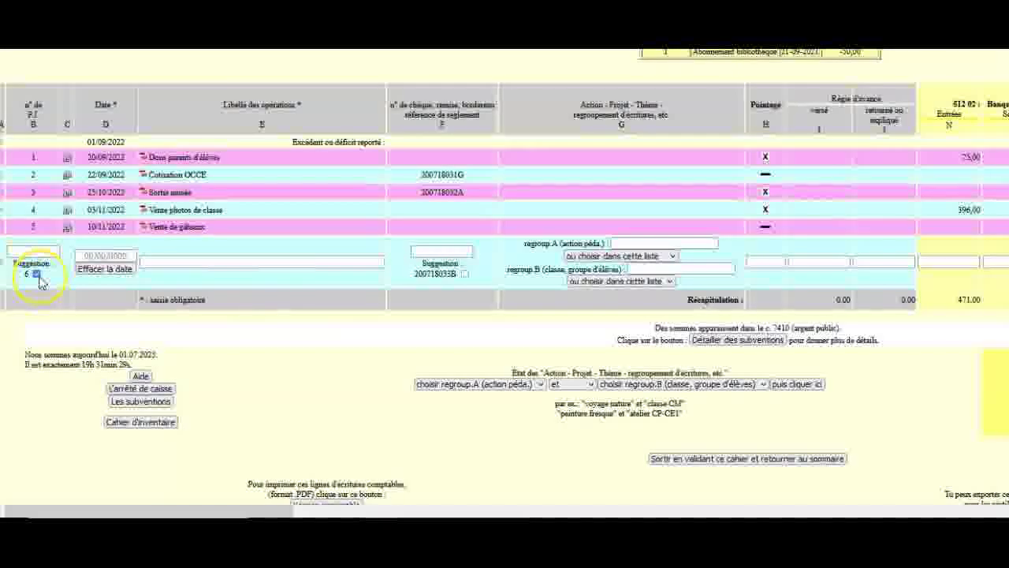
{"action": "left_click", "coordinate": [107, 254]}
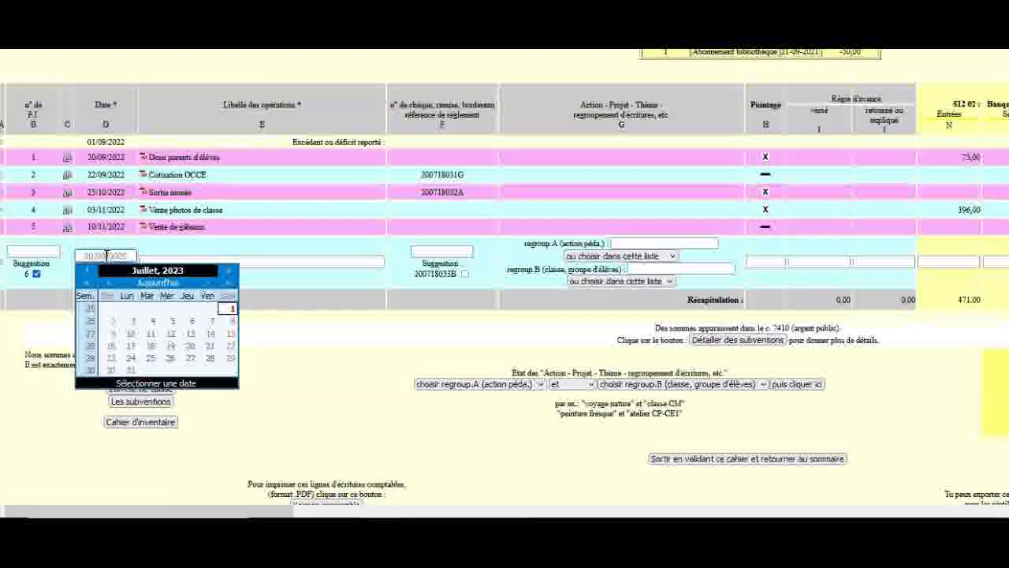
{"action": "type", "text": "03/"}
{"action": "type", "text": "01/2023"}
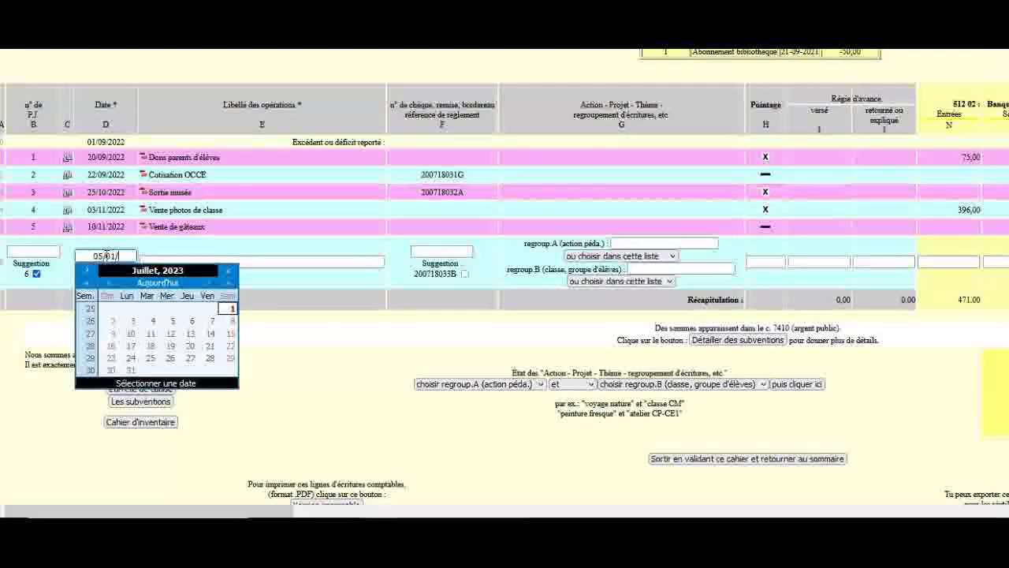
Label operation 6 "Subvention transport classe de neige - région" and enter 1500 under 512 02 Banque Postale Entrées
{"action": "left_click", "coordinate": [275, 261]}
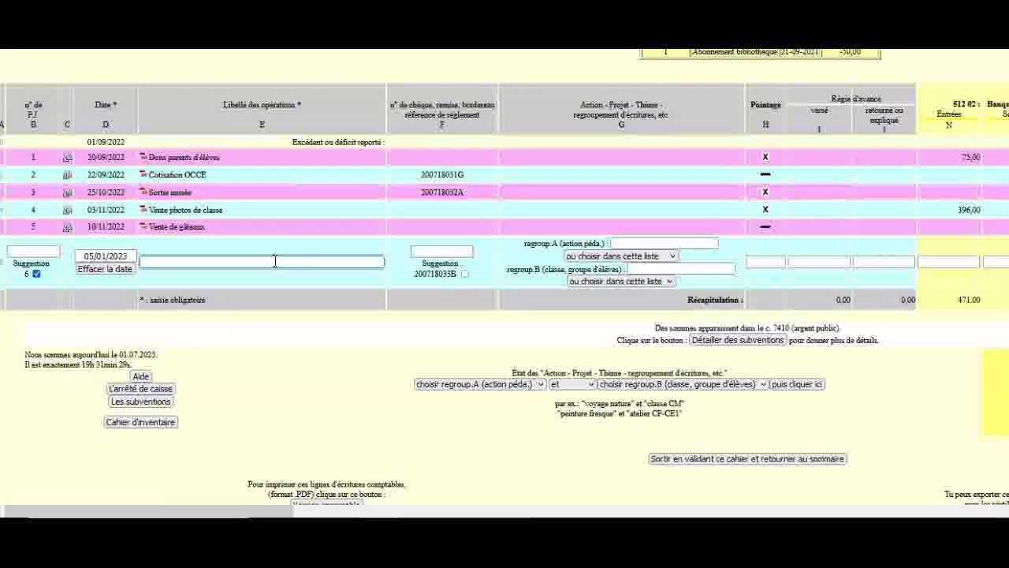
{"action": "type", "text": "Su"}
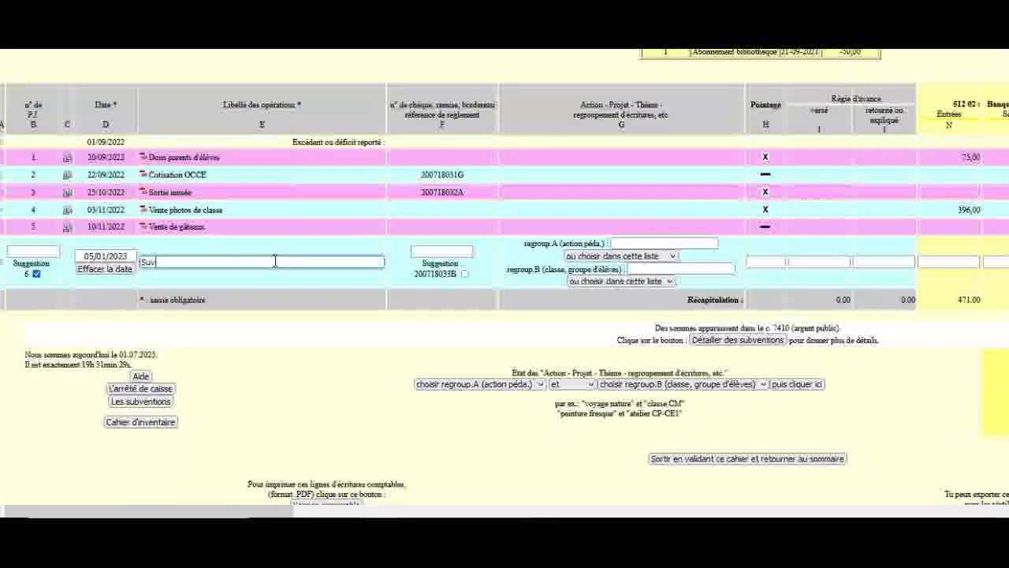
{"action": "type", "text": "bvention transport classe de neige - région"}
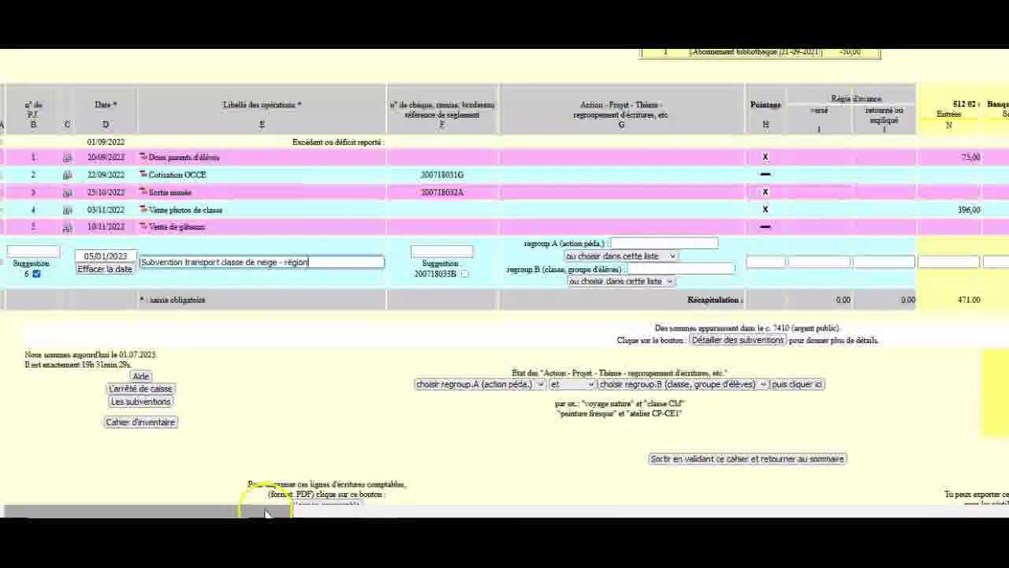
{"action": "left_click_drag", "start_coordinate": [266, 511], "coordinate": [423, 513]}
{"action": "left_click", "coordinate": [525, 266]}
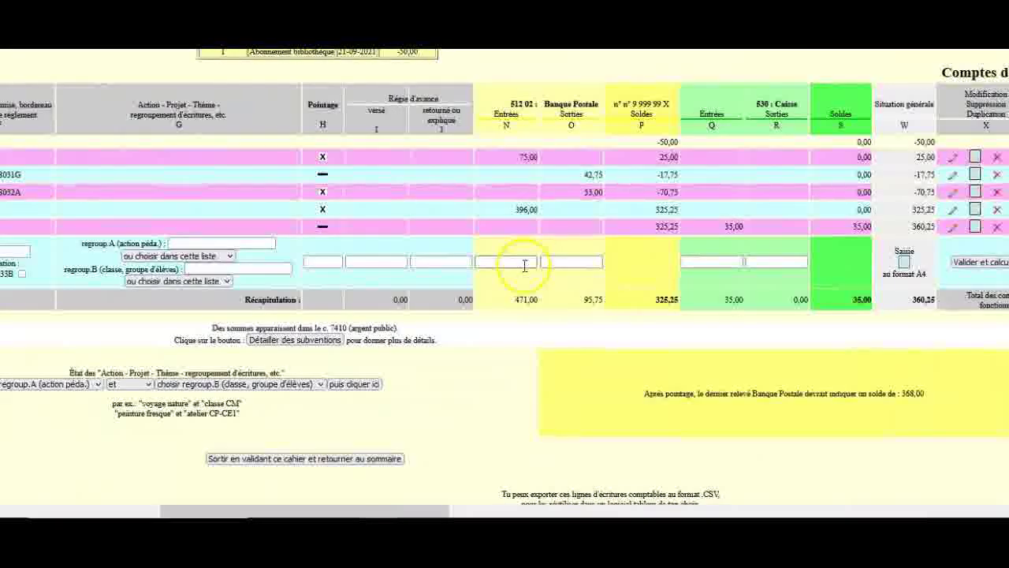
{"action": "type", "text": "1500"}
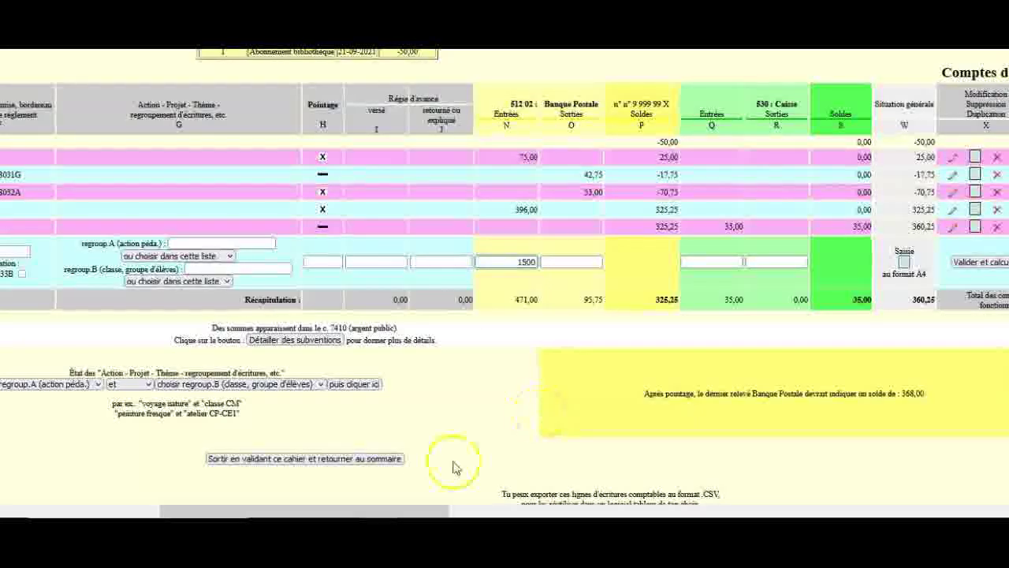
Enter 1500 under 7080 0008 Recettes éducatives for the snow-class subsidy and validate the line
{"action": "left_click_drag", "start_coordinate": [437, 511], "coordinate": [834, 496]}
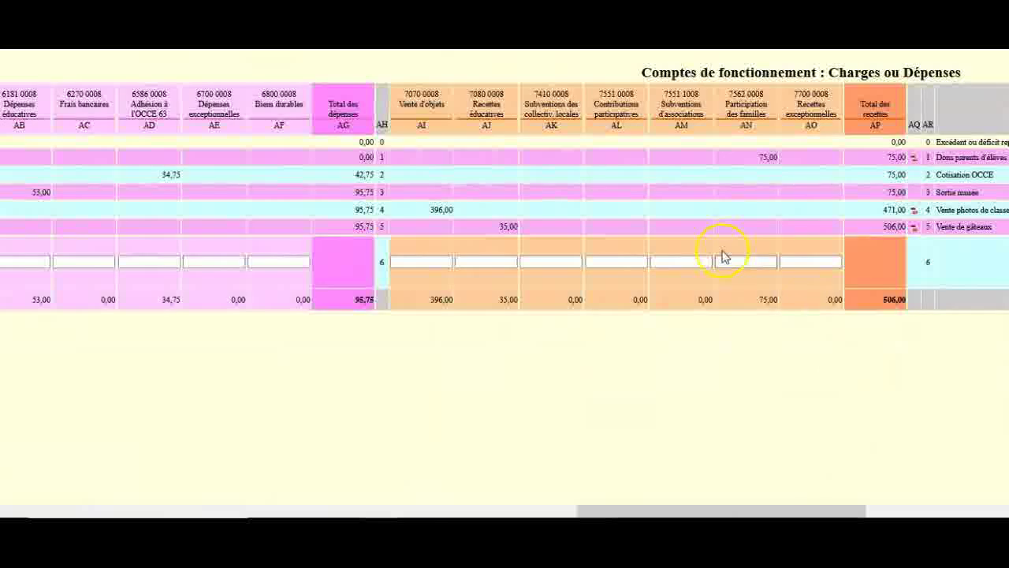
{"action": "left_click", "coordinate": [507, 262]}
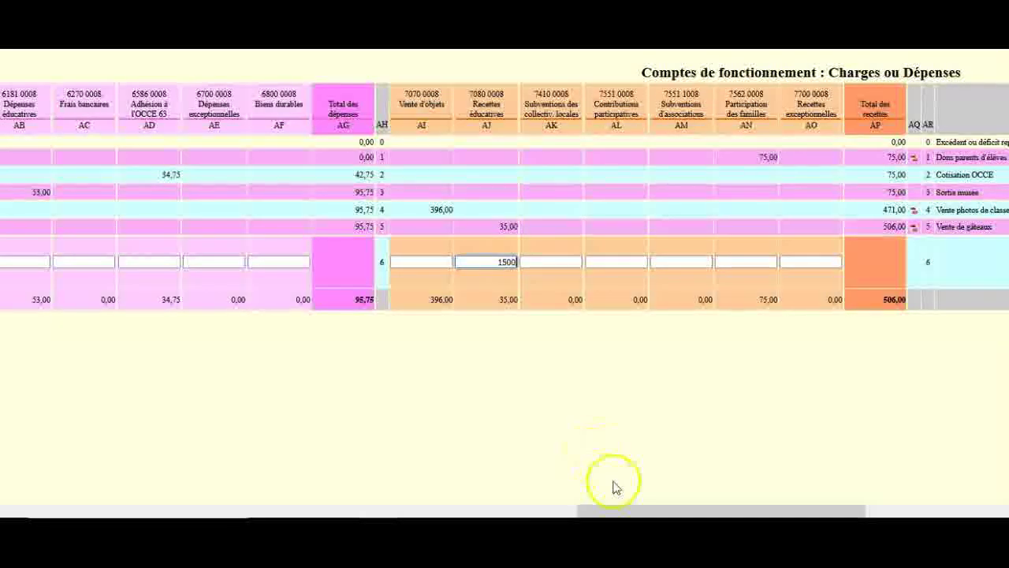
{"action": "left_click_drag", "start_coordinate": [604, 509], "coordinate": [371, 507]}
{"action": "left_click", "coordinate": [461, 267]}
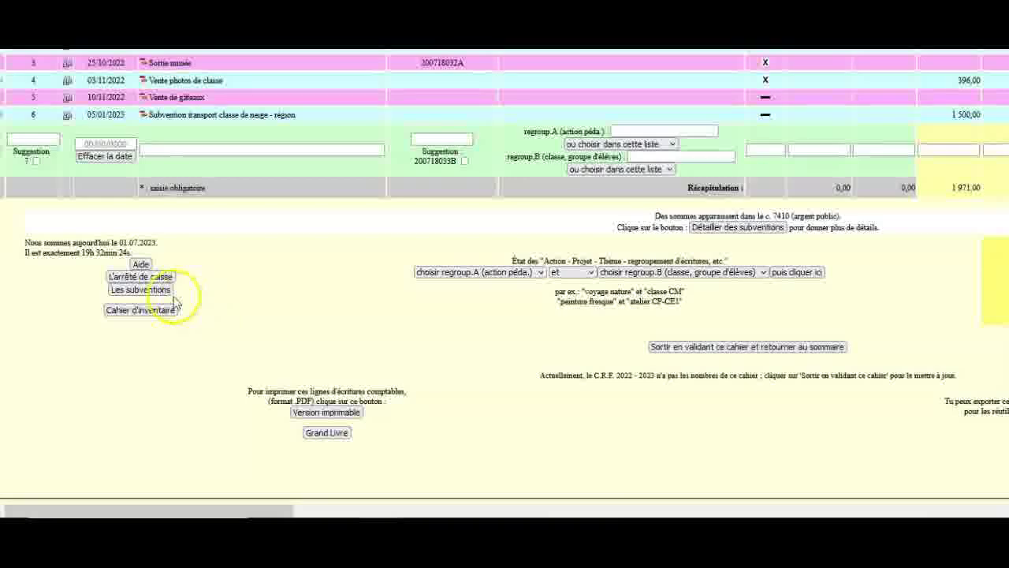
Open the Subventions details and replace the first row's origin with Région and its amount with 1500
{"action": "left_click", "coordinate": [157, 291]}
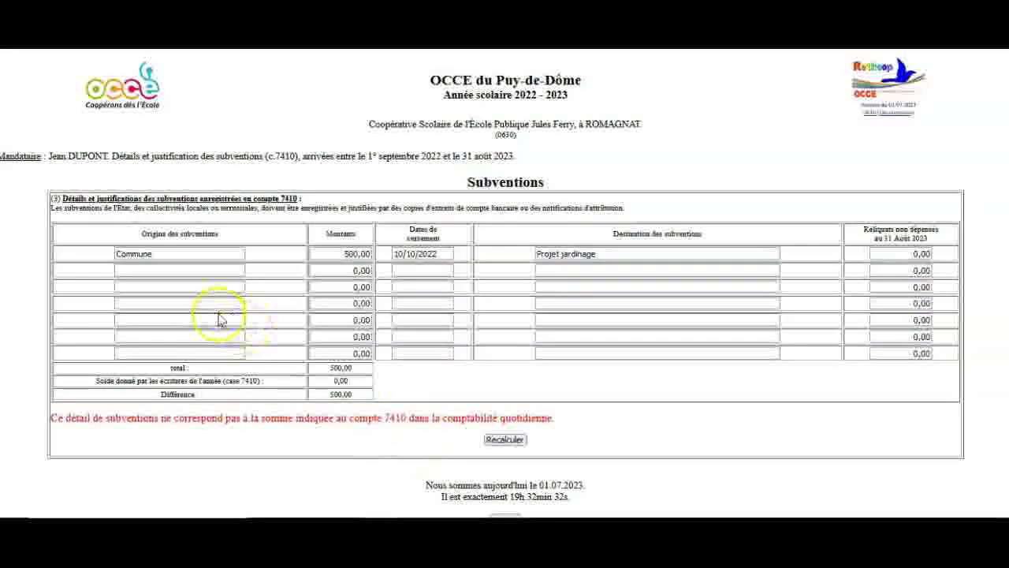
{"action": "double_click", "coordinate": [171, 256]}
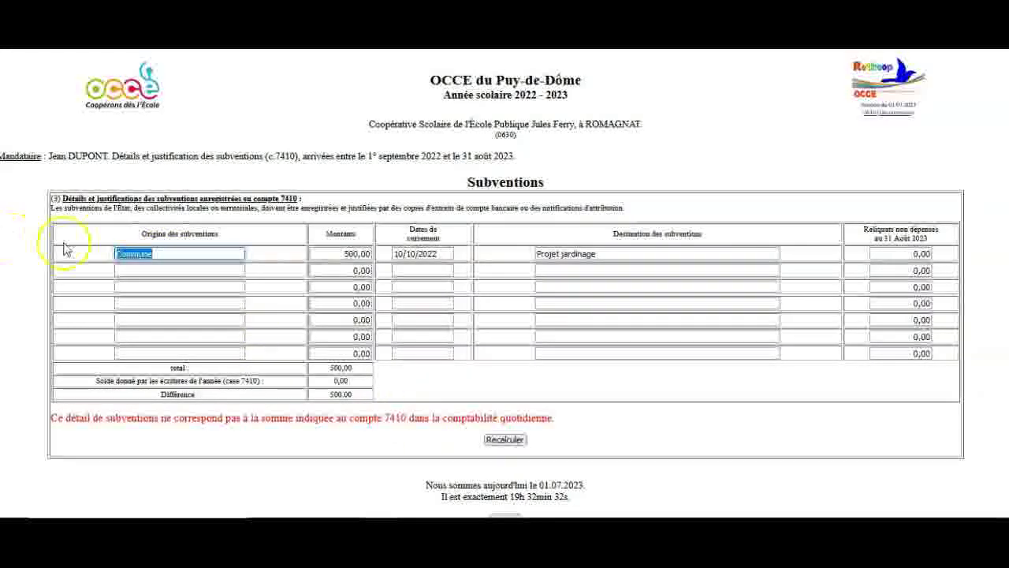
{"action": "left_click", "coordinate": [234, 304]}
{"action": "double_click", "coordinate": [183, 257]}
{"action": "key", "text": "BackSpace"}
{"action": "double_click", "coordinate": [337, 251]}
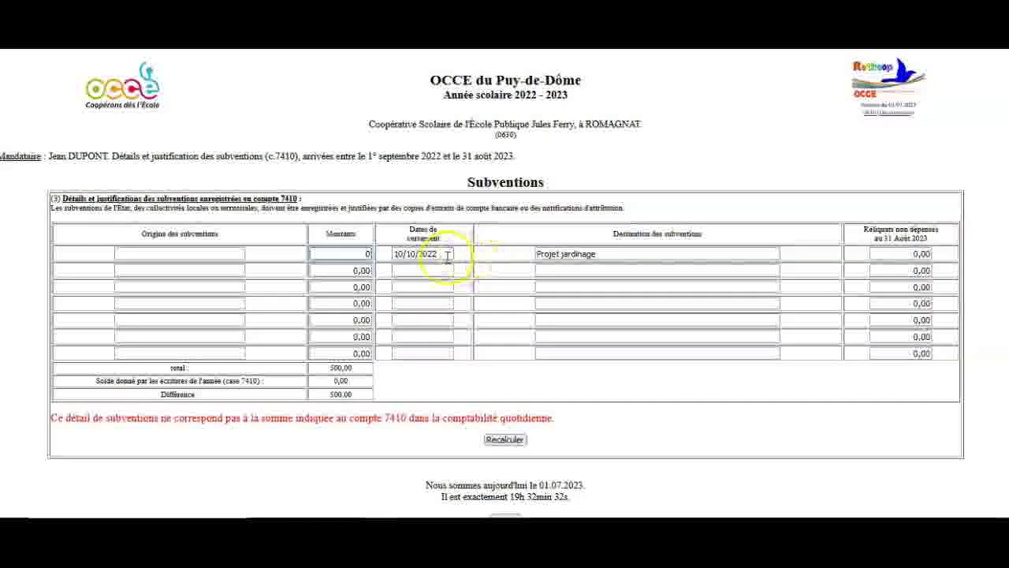
{"action": "left_click", "coordinate": [198, 256]}
{"action": "type", "text": "Région"}
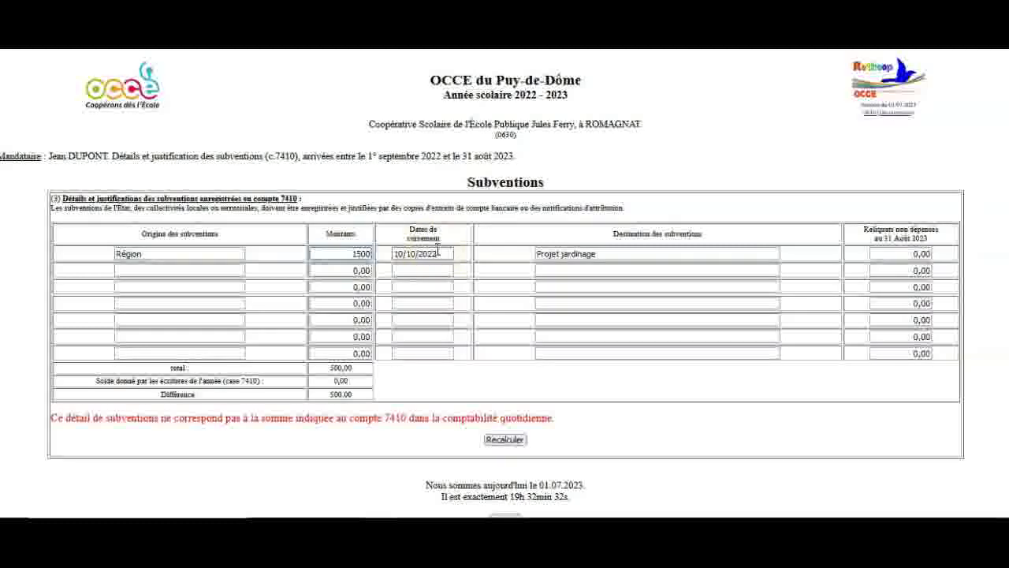
Set the Région subsidy's payment date to 05/01/2023 and its destination to "Classe de neige"
{"action": "key", "text": "Tab"}
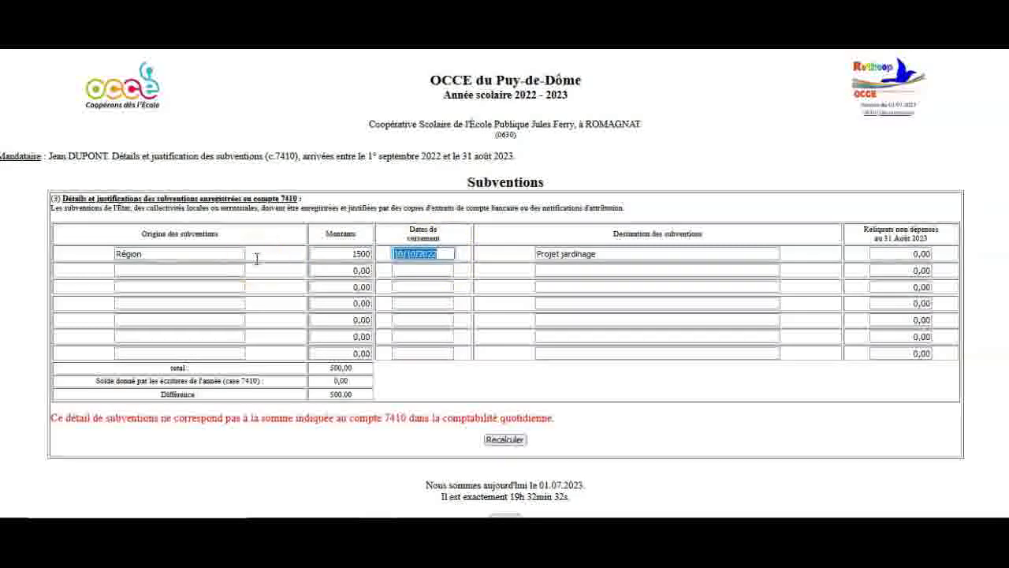
{"action": "type", "text": "05/"}
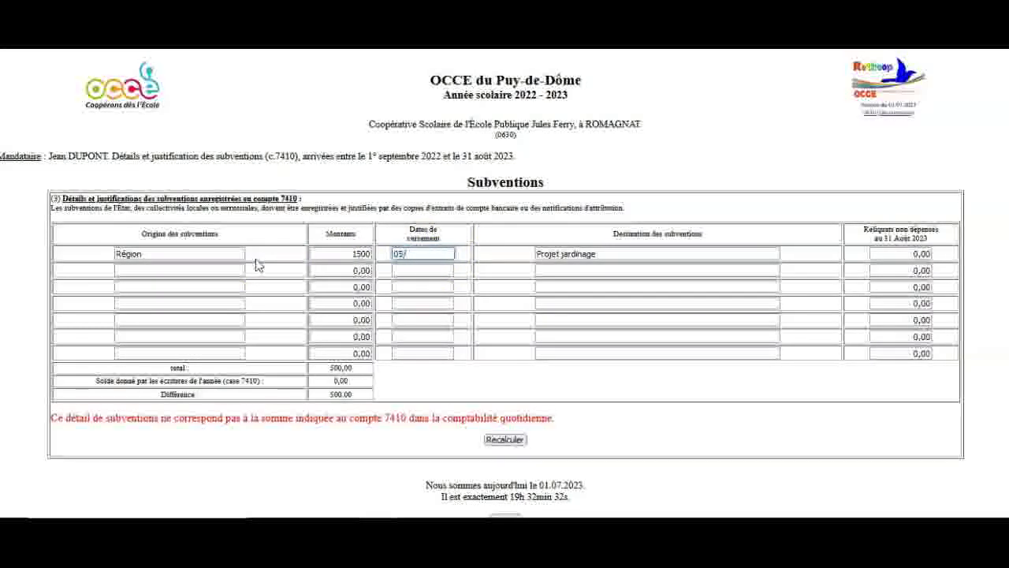
{"action": "type", "text": "01/2023"}
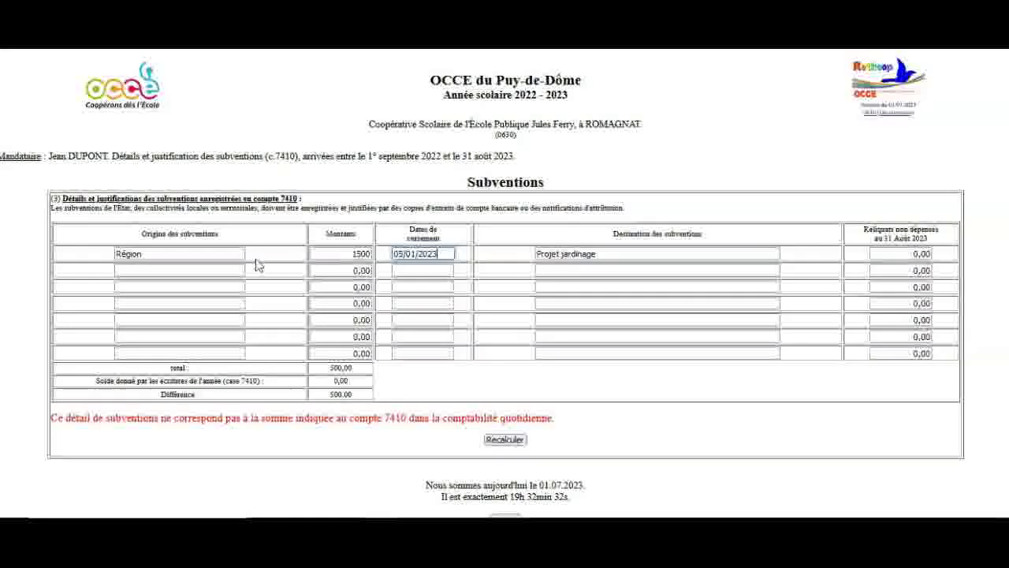
{"action": "left_click", "coordinate": [598, 265]}
{"action": "key", "text": "ctrl+a"}
{"action": "type", "text": "Cla"}
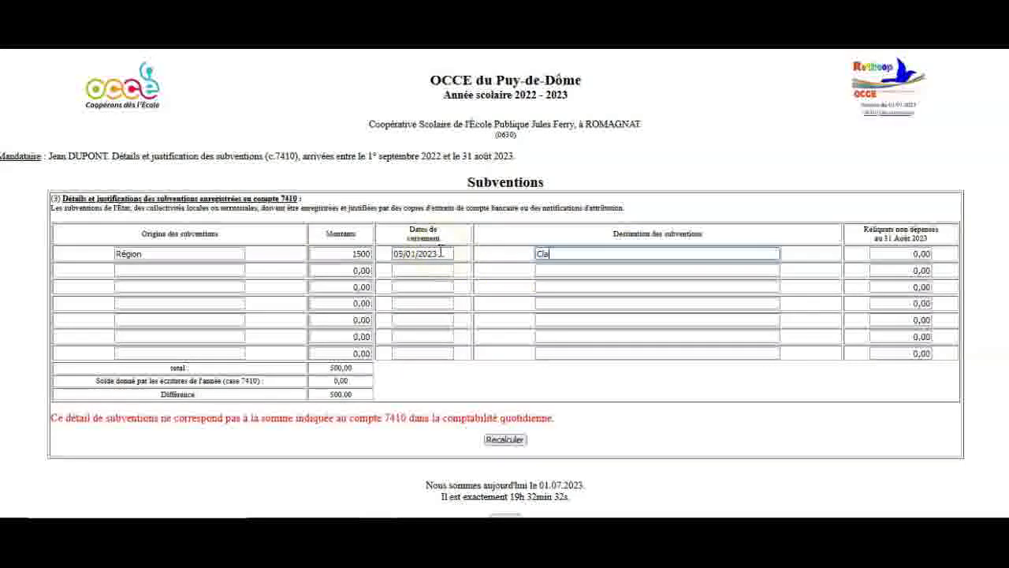
{"action": "type", "text": "sse de n"}
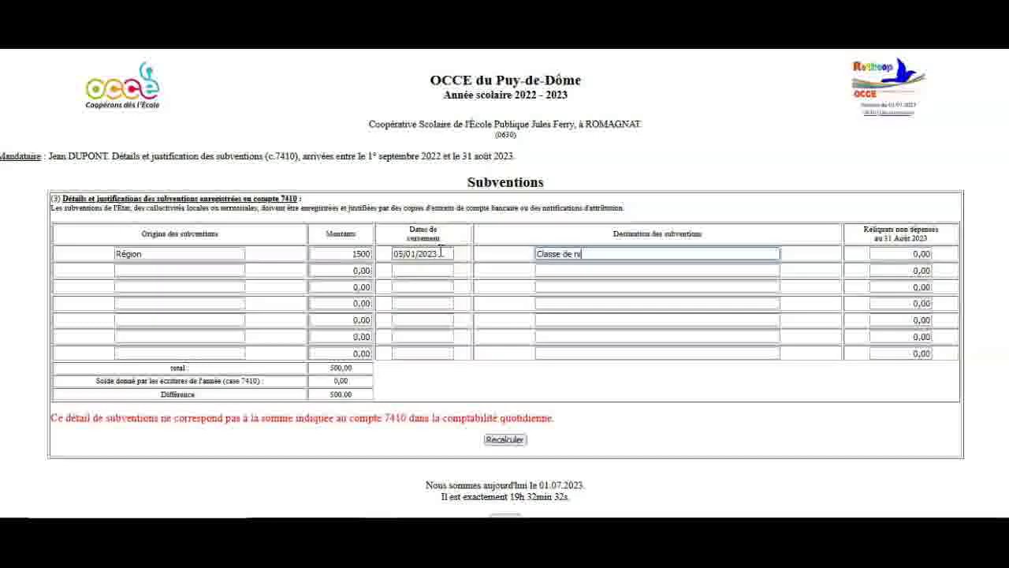
{"action": "type", "text": "ige"}
{"action": "left_click", "coordinate": [808, 271]}
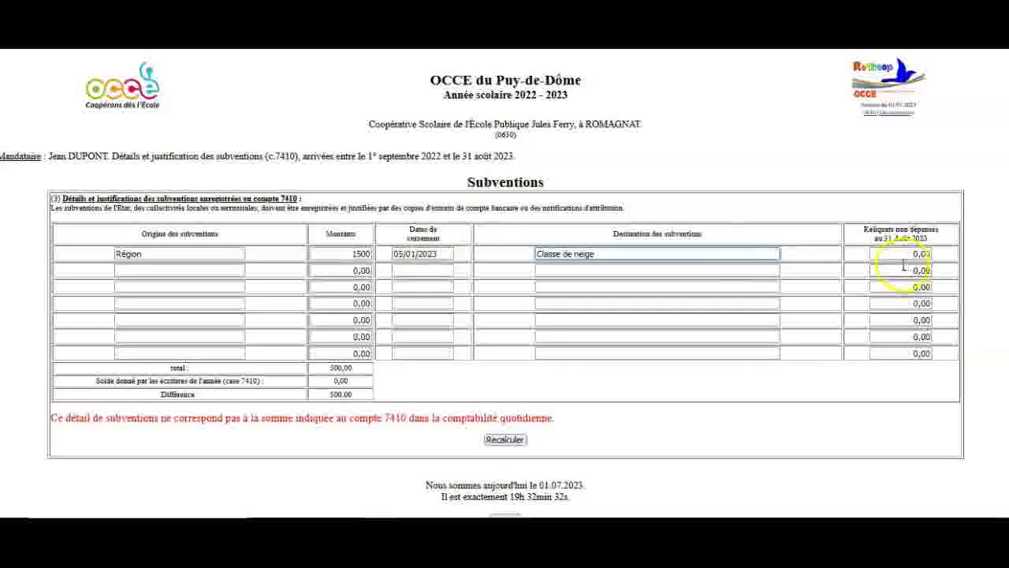
Recalculate the Subventions details and return to the ledger
{"action": "scroll", "coordinate": [945, 315], "scroll_direction": "down", "scroll_amount": 1}
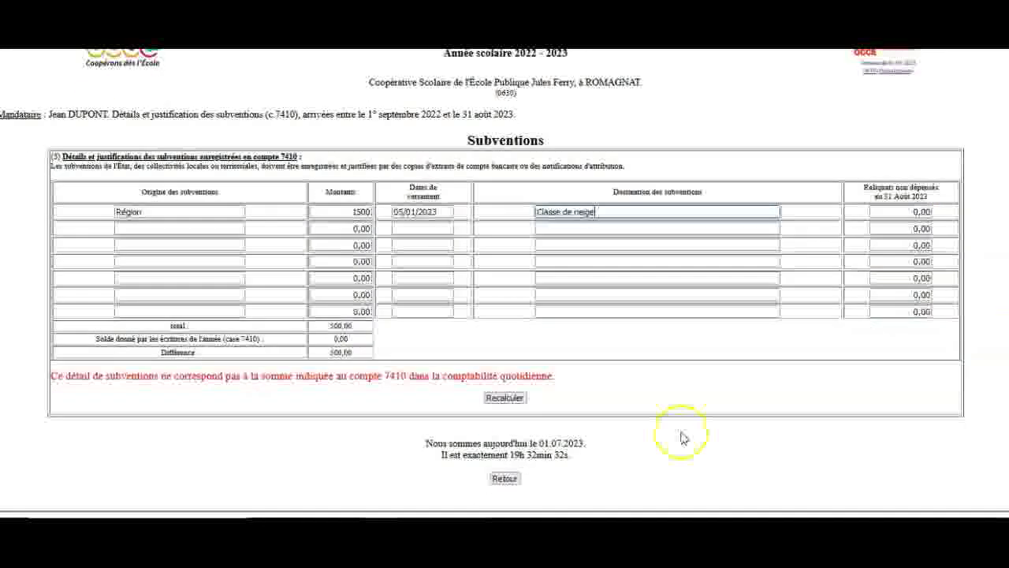
{"action": "left_click", "coordinate": [505, 439]}
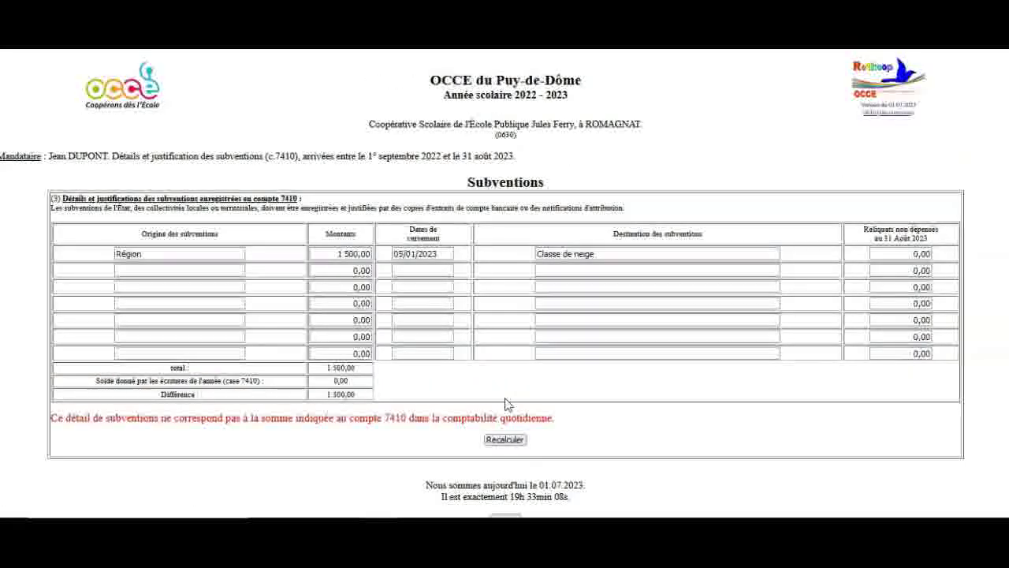
{"action": "left_click", "coordinate": [509, 447]}
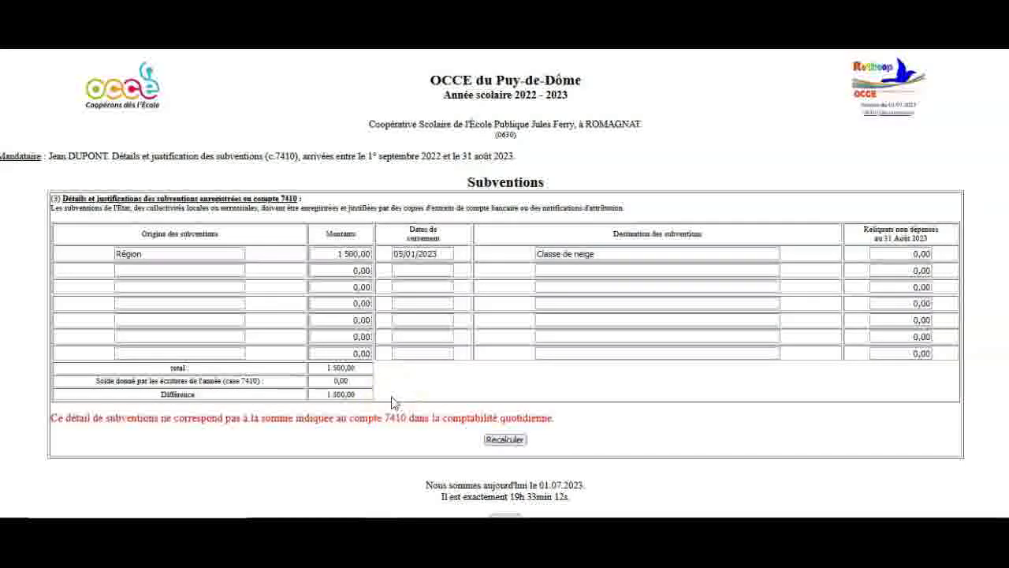
{"action": "scroll", "coordinate": [604, 450], "scroll_direction": "down", "scroll_amount": 1}
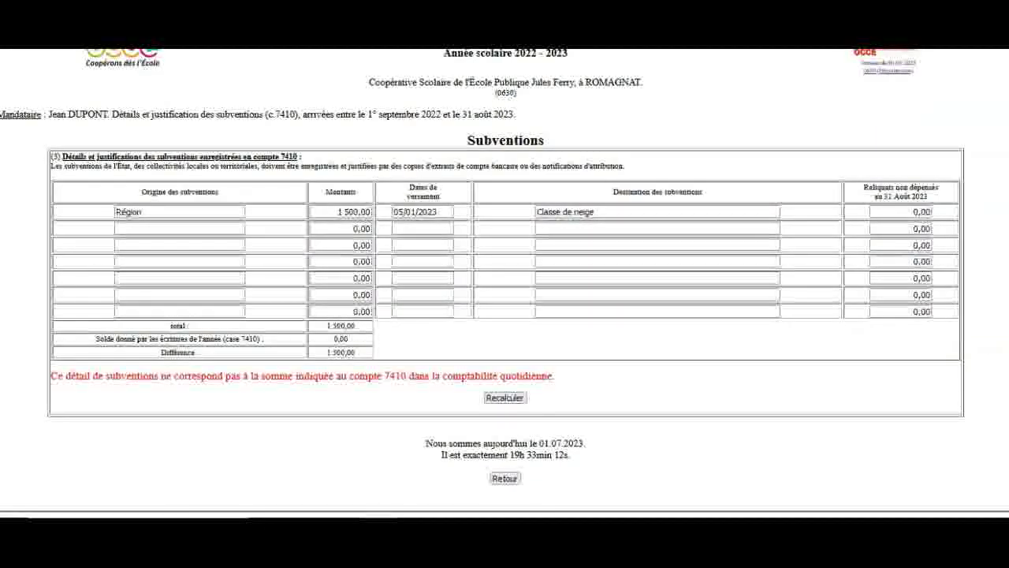
{"action": "left_click", "coordinate": [692, 141]}
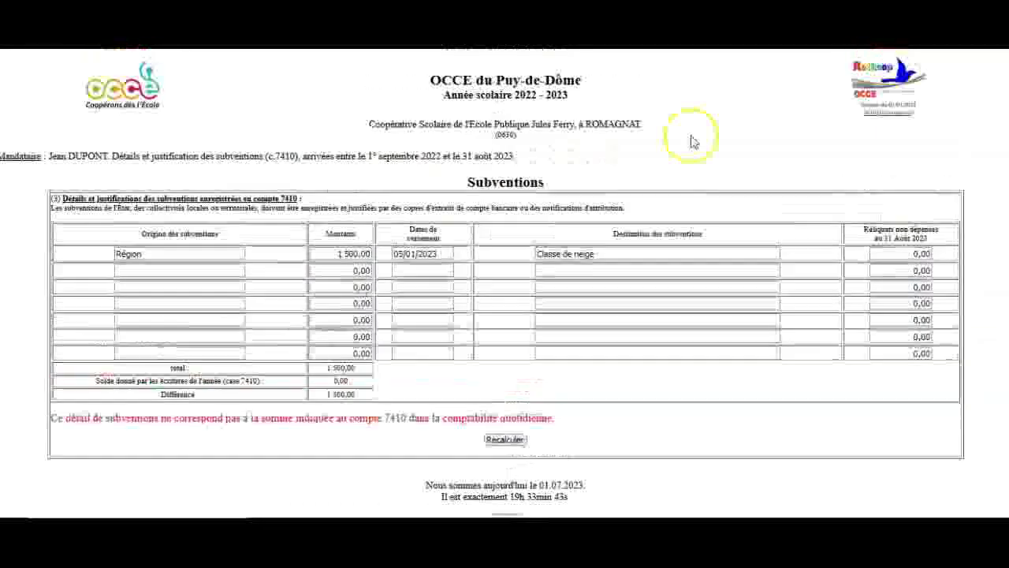
{"action": "scroll", "coordinate": [675, 465], "scroll_direction": "down", "scroll_amount": 1}
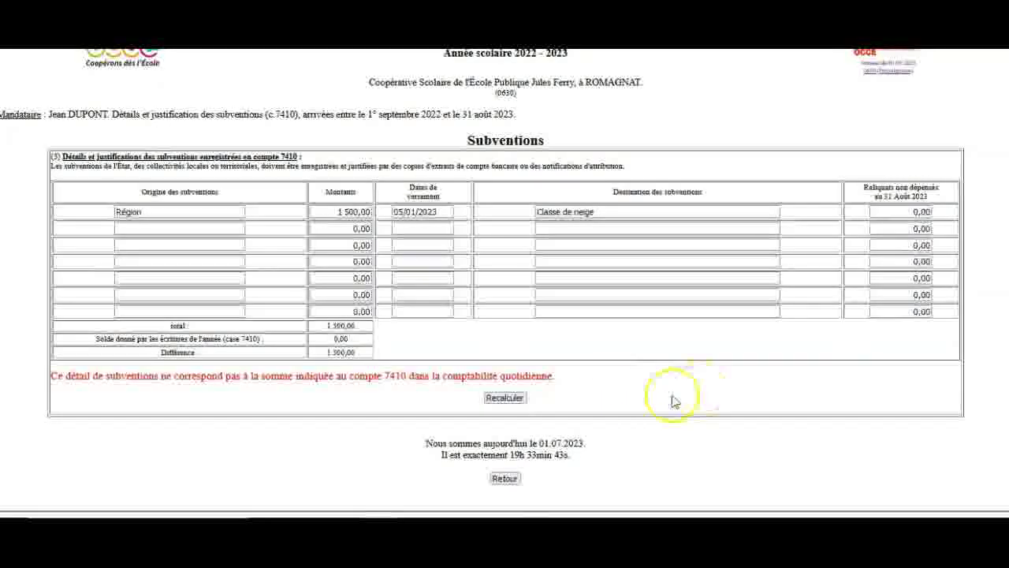
{"action": "left_click", "coordinate": [506, 478]}
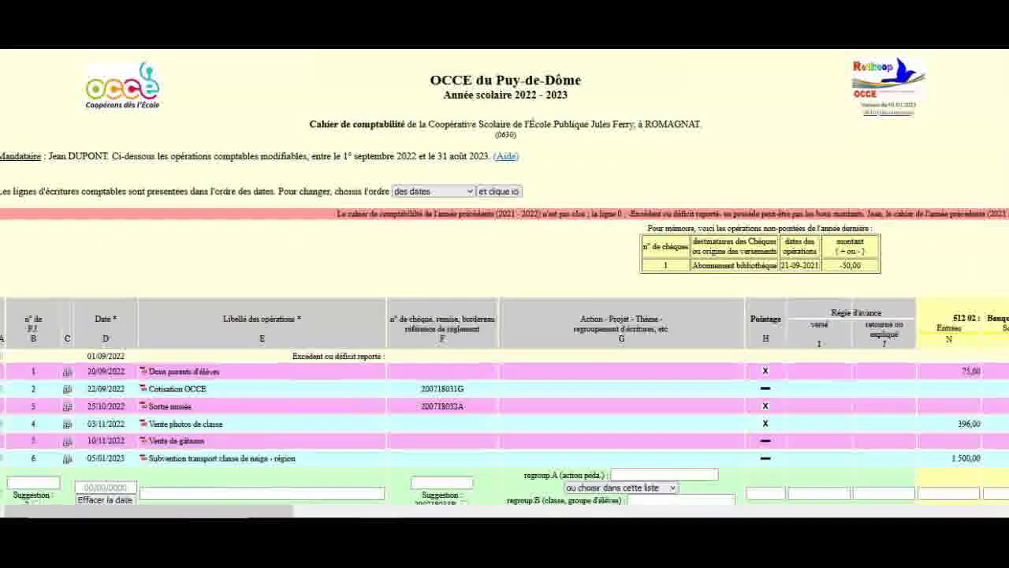
Modify operation 6 to move its 1500 from account 7080 0008 to 7410 0008, validate the modification and return to the ledger
{"action": "left_click_drag", "start_coordinate": [218, 514], "coordinate": [800, 503]}
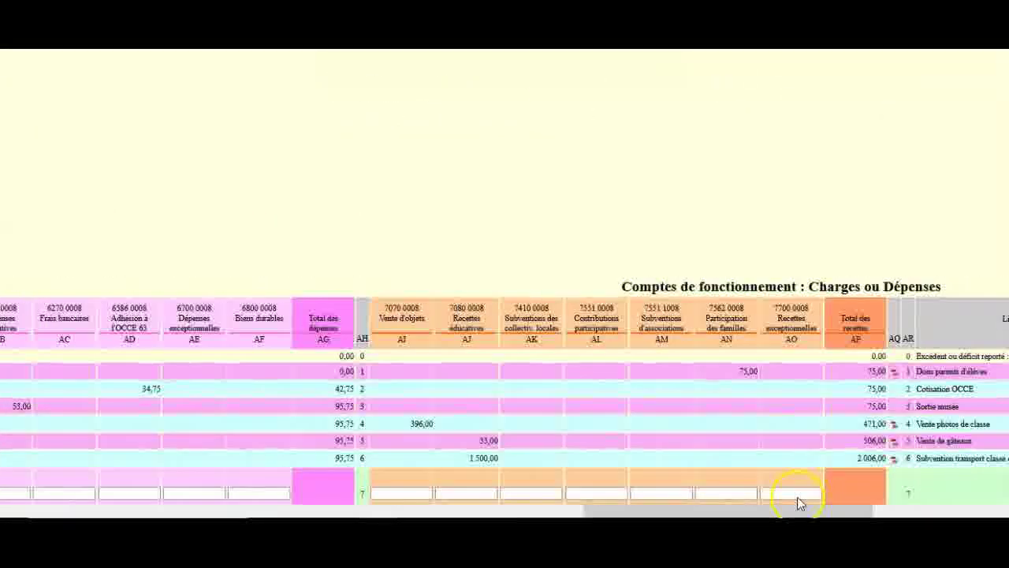
{"action": "left_click", "coordinate": [486, 455]}
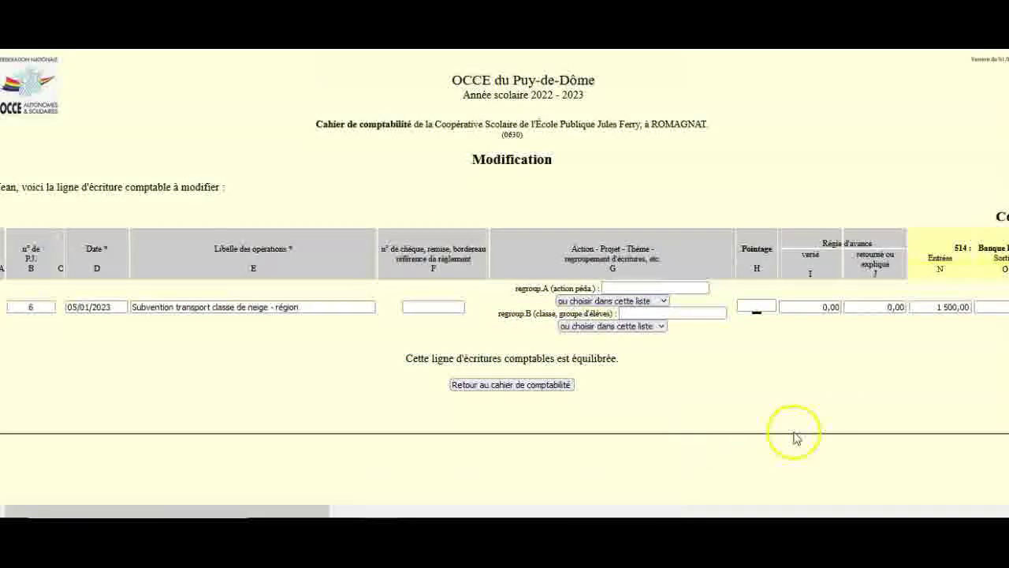
{"action": "left_click_drag", "start_coordinate": [328, 510], "coordinate": [957, 468]}
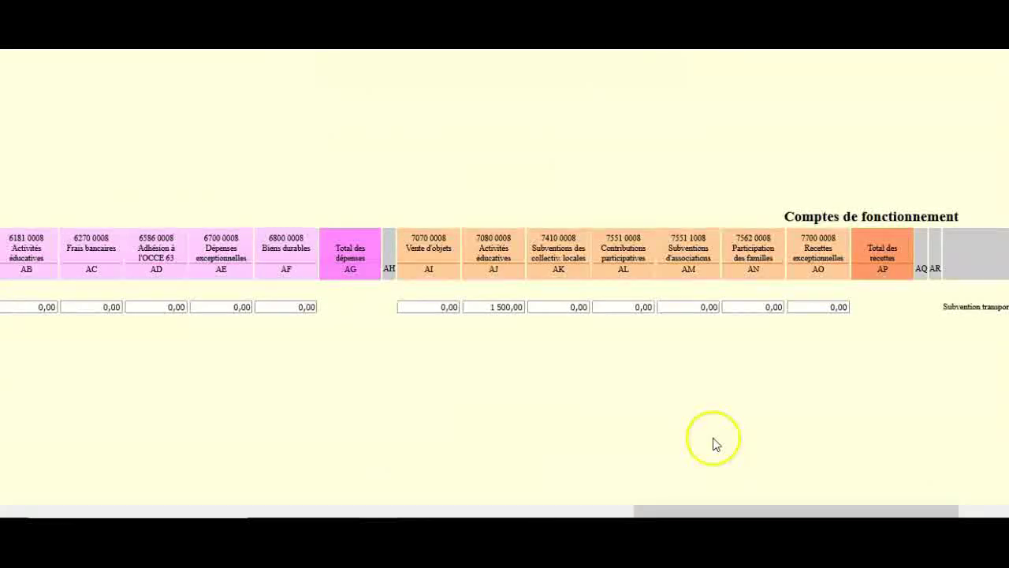
{"action": "key", "text": "Delete"}
{"action": "type", "text": "1 500,00"}
{"action": "type", "text": "0"}
{"action": "left_click_drag", "start_coordinate": [788, 510], "coordinate": [495, 510]}
{"action": "left_click", "coordinate": [558, 314]}
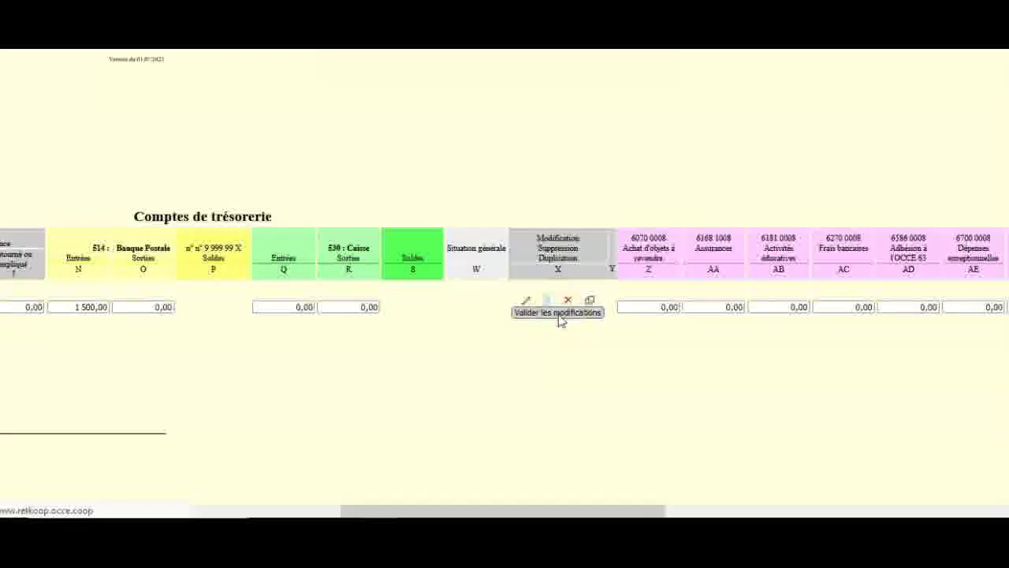
{"action": "left_click", "coordinate": [545, 386]}
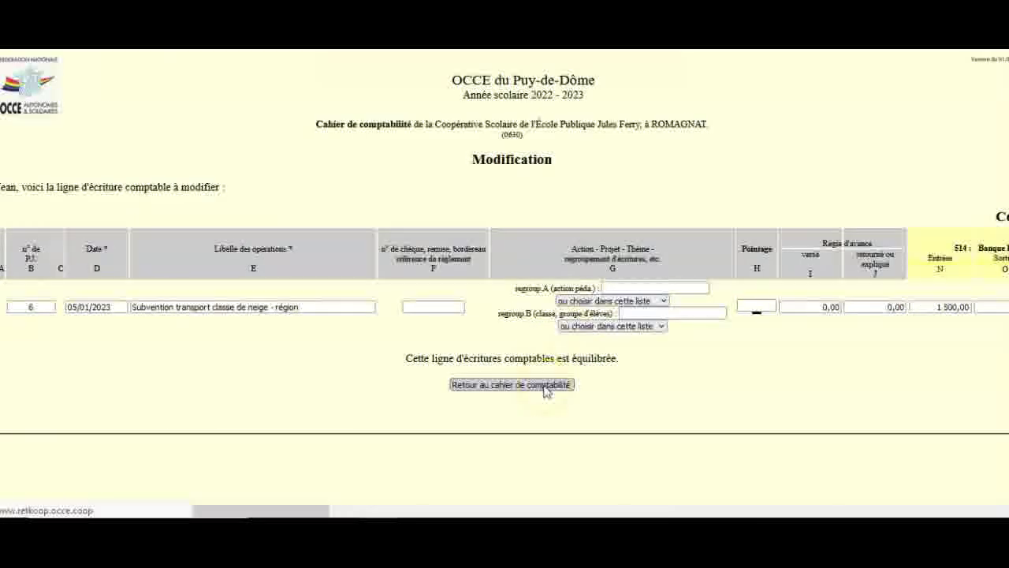
Check the Subventions details against the balance of account 7410, then go back to the ledger
{"action": "scroll", "coordinate": [473, 394], "scroll_direction": "down", "scroll_amount": 5}
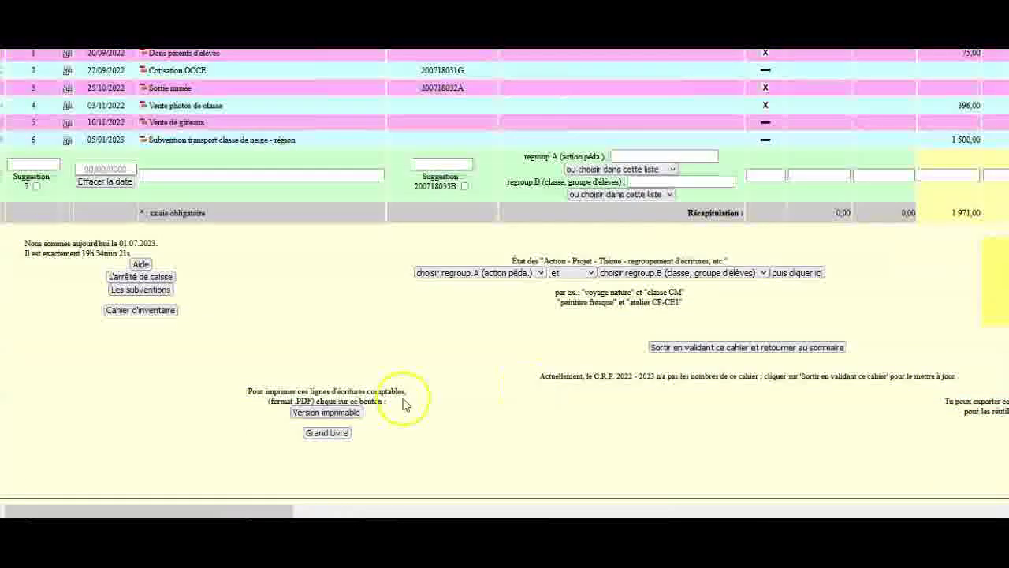
{"action": "left_click", "coordinate": [139, 290]}
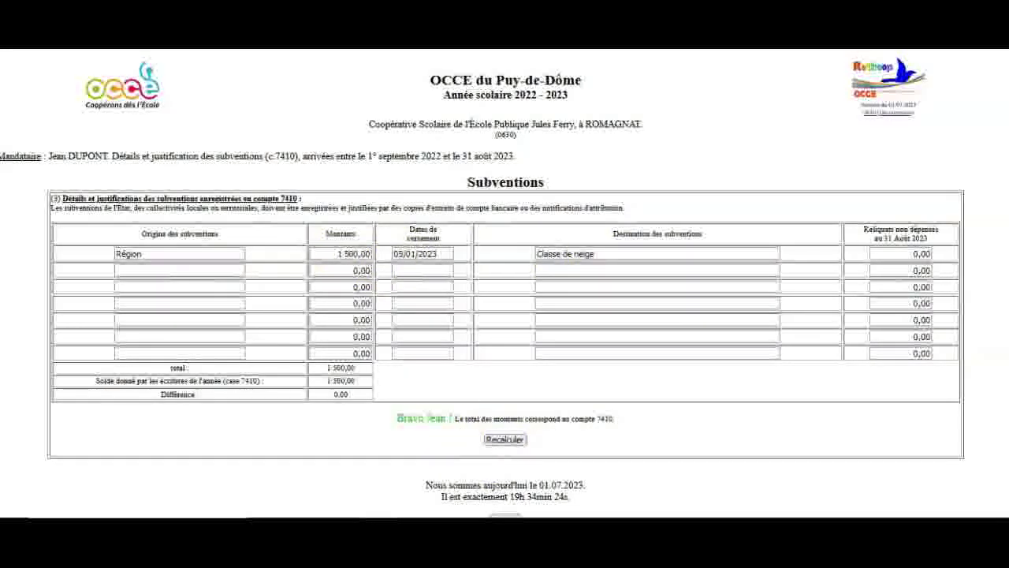
{"action": "scroll", "coordinate": [508, 442], "scroll_direction": "down", "scroll_amount": 1}
{"action": "left_click", "coordinate": [505, 478]}
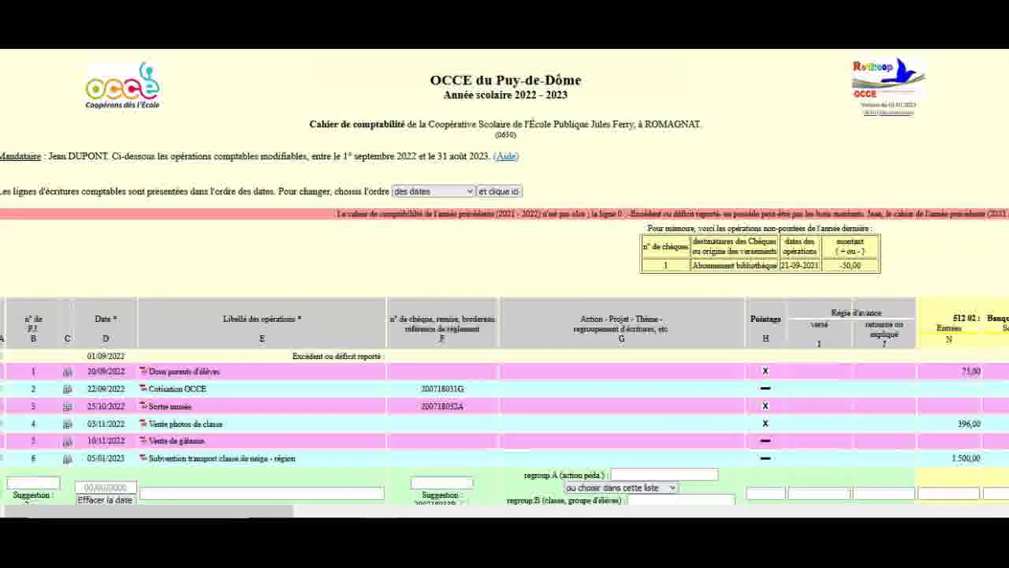
View the Cahier d'inventaire and return to the lower part of the ledger
{"action": "scroll", "coordinate": [505, 281], "scroll_direction": "down", "scroll_amount": 5}
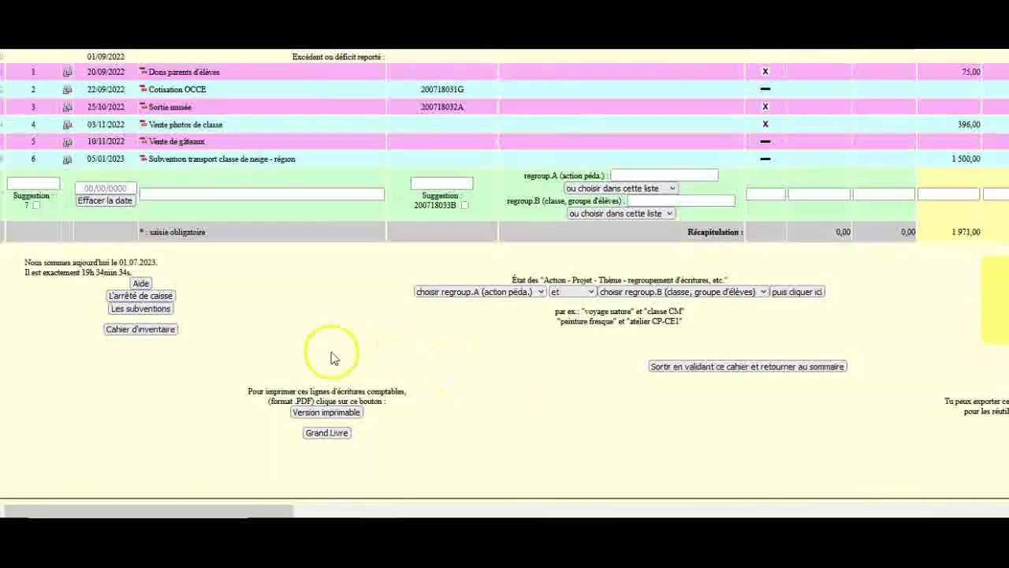
{"action": "left_click", "coordinate": [140, 329]}
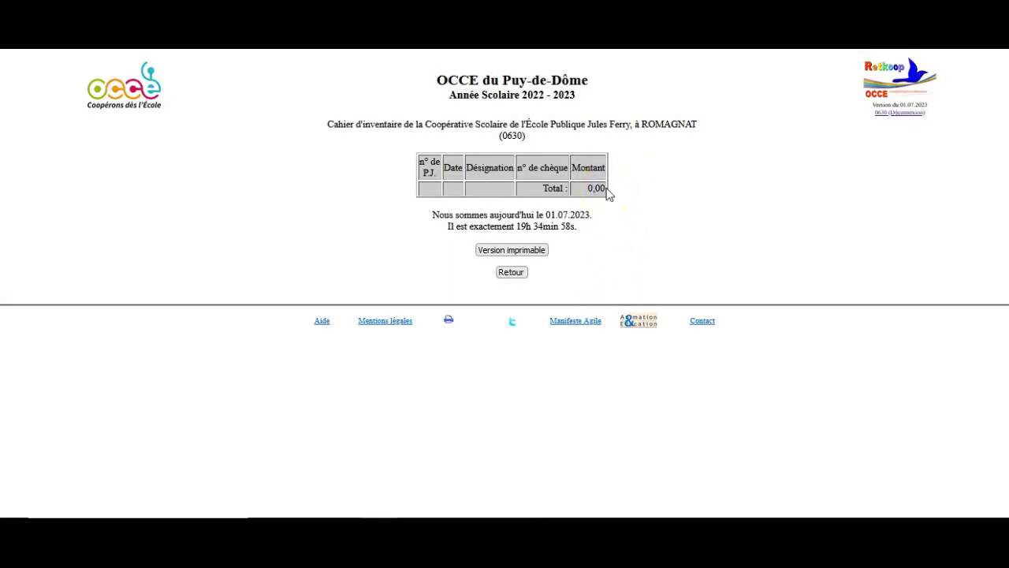
{"action": "left_click", "coordinate": [520, 276]}
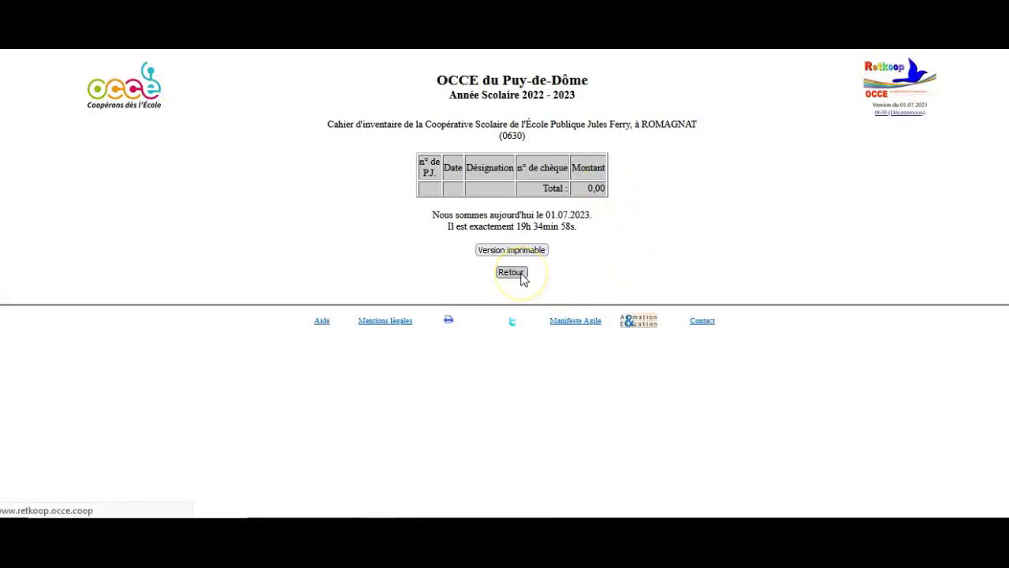
{"action": "scroll", "coordinate": [522, 278], "scroll_direction": "down", "scroll_amount": 4}
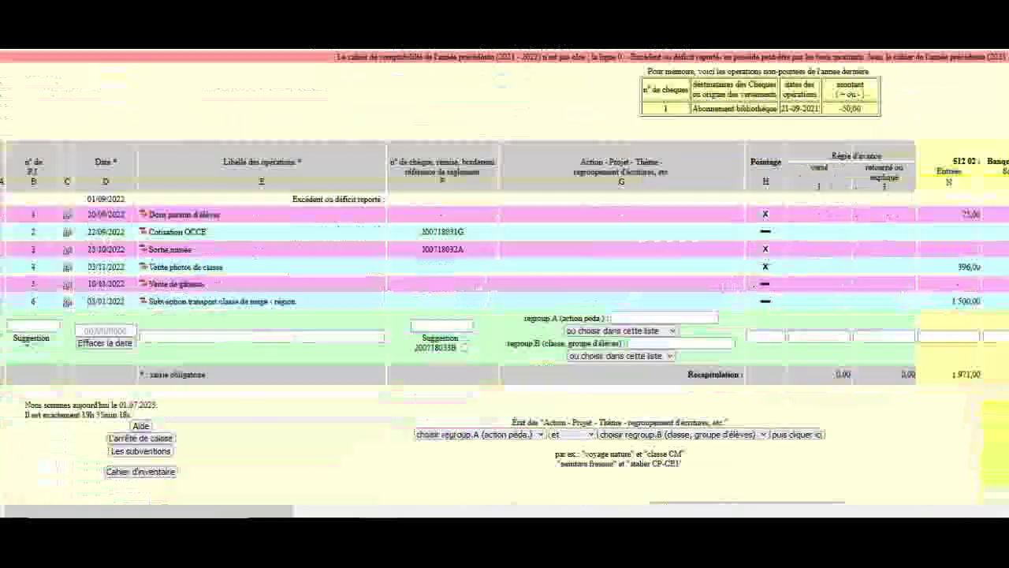
{"action": "left_click", "coordinate": [692, 471]}
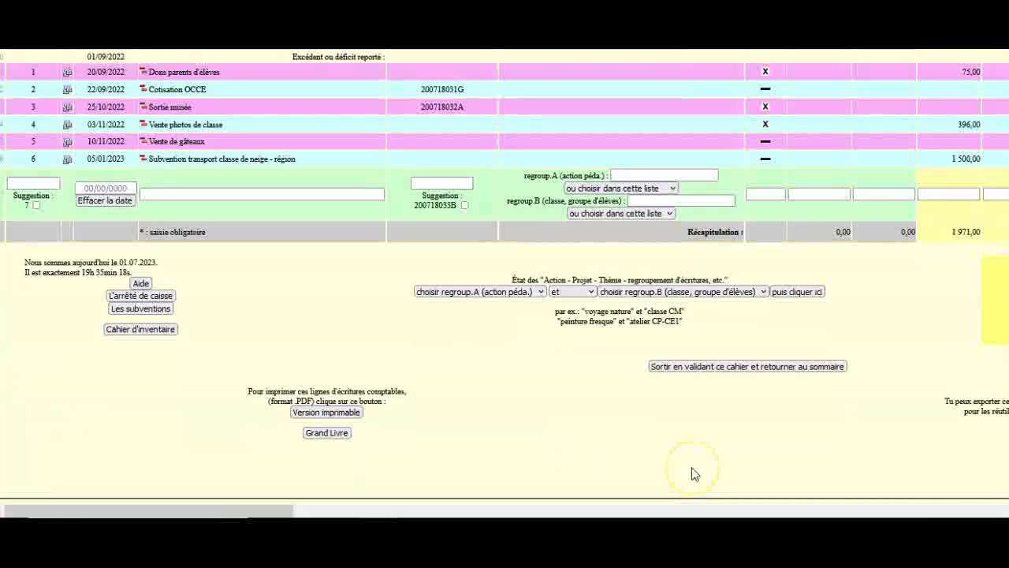